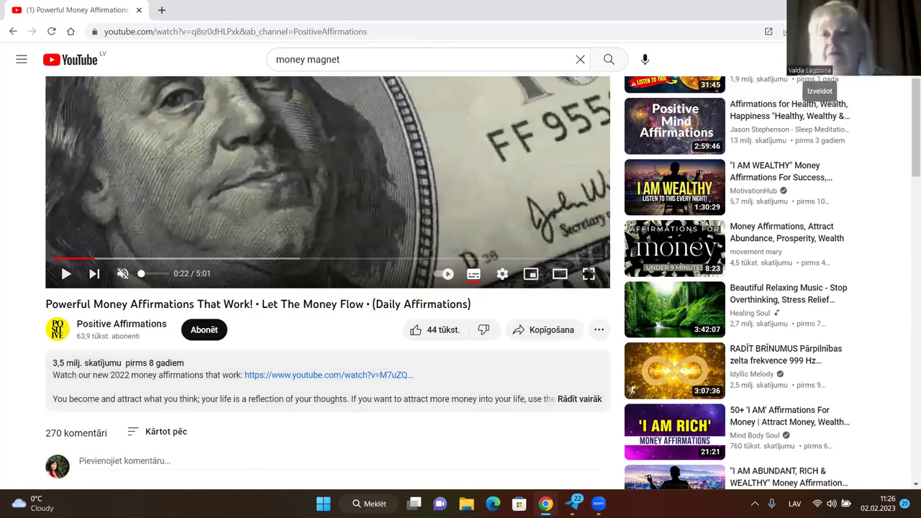
{"action": "left_click", "coordinate": [818, 59]}
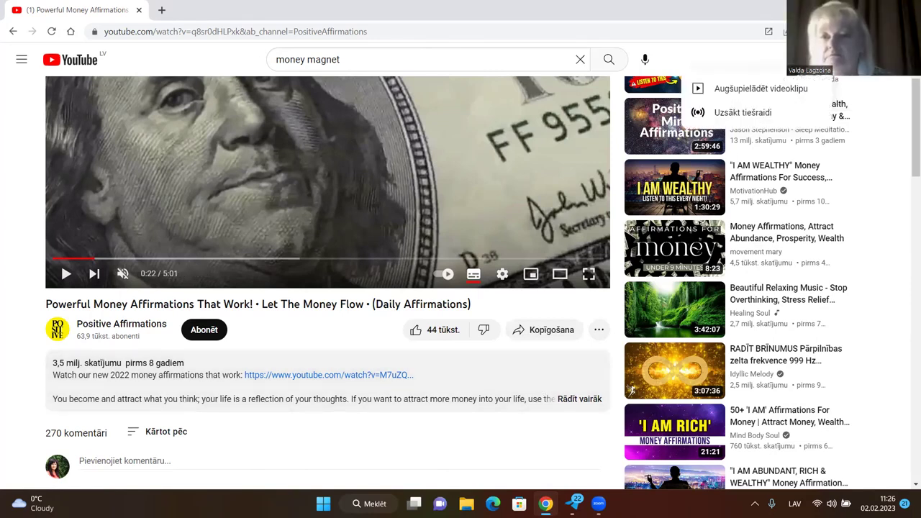
{"action": "left_click", "coordinate": [777, 95]}
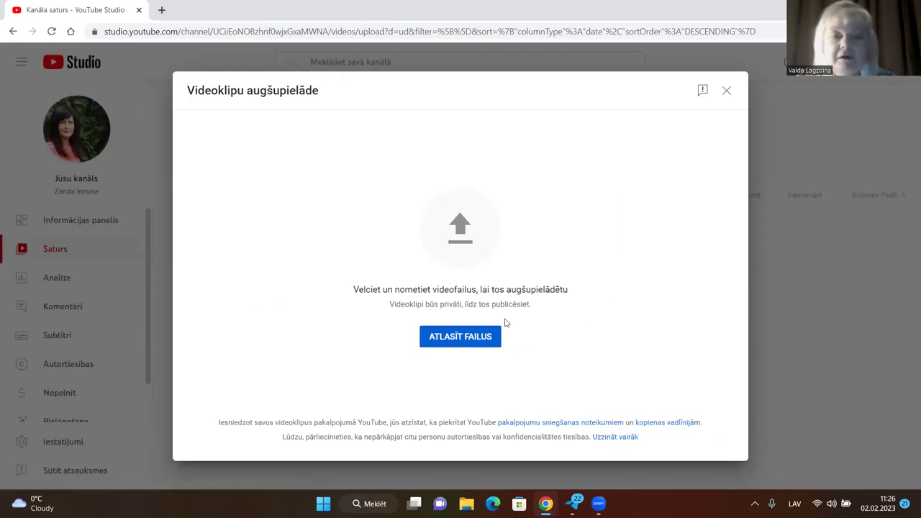
{"action": "left_click", "coordinate": [480, 338]}
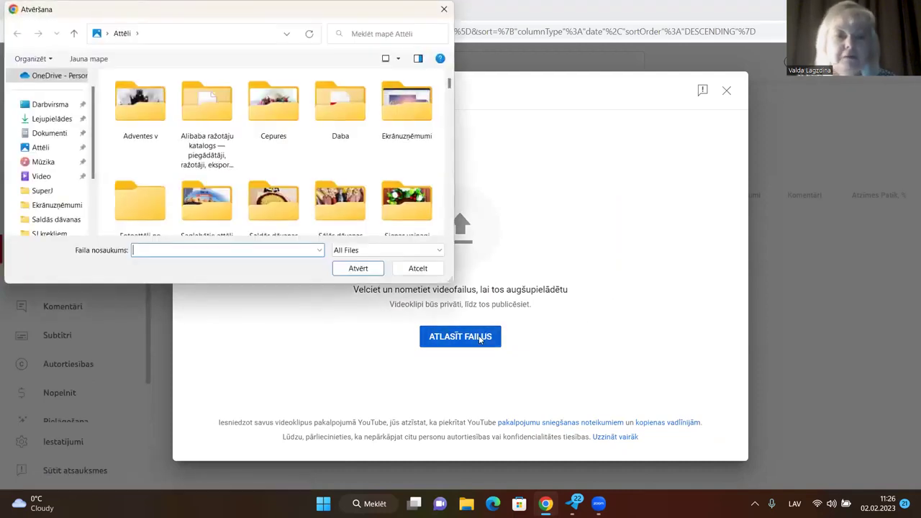
{"action": "left_click", "coordinate": [39, 178]}
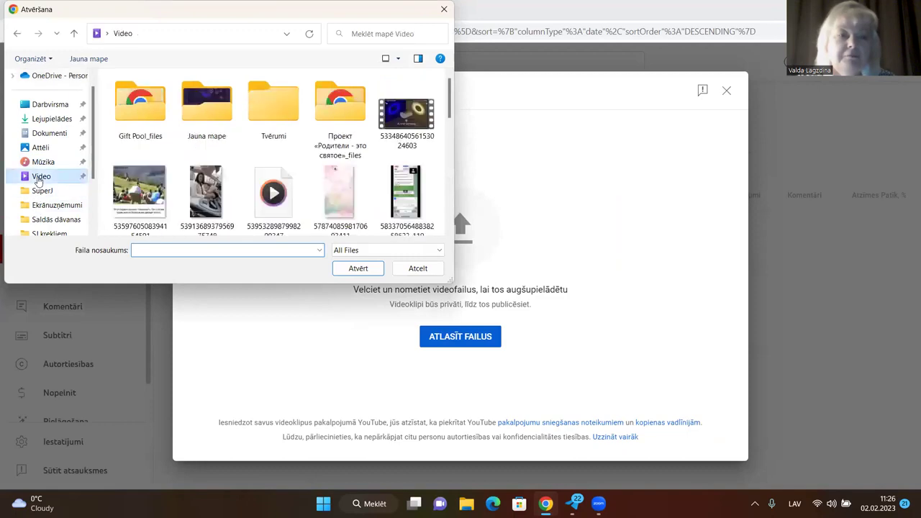
{"action": "left_click", "coordinate": [293, 196]}
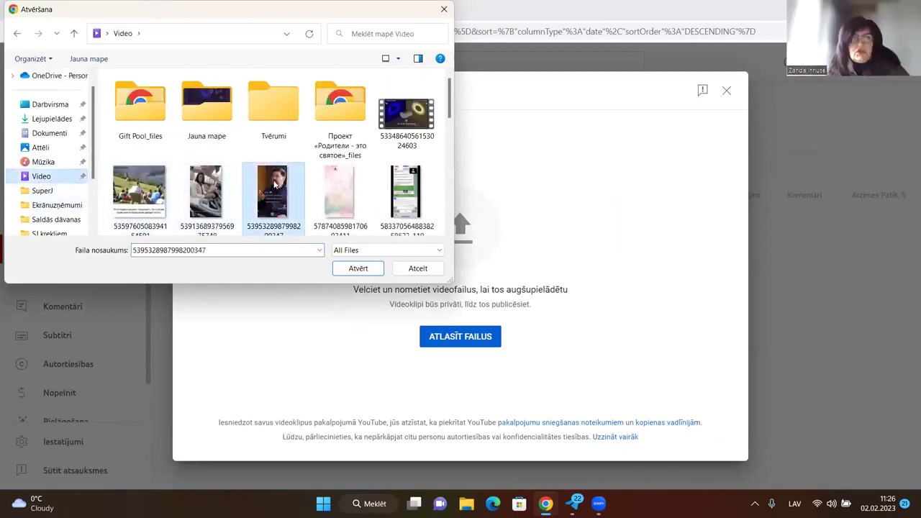
{"action": "left_click", "coordinate": [358, 268]}
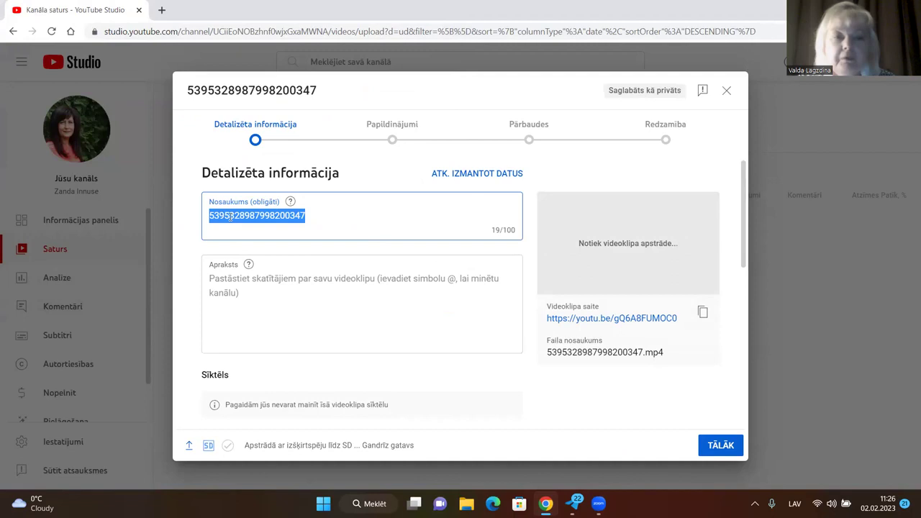
- Replace the default title of the uploaded video with "Motivācijai"
{"action": "type", "text": "Mo"}
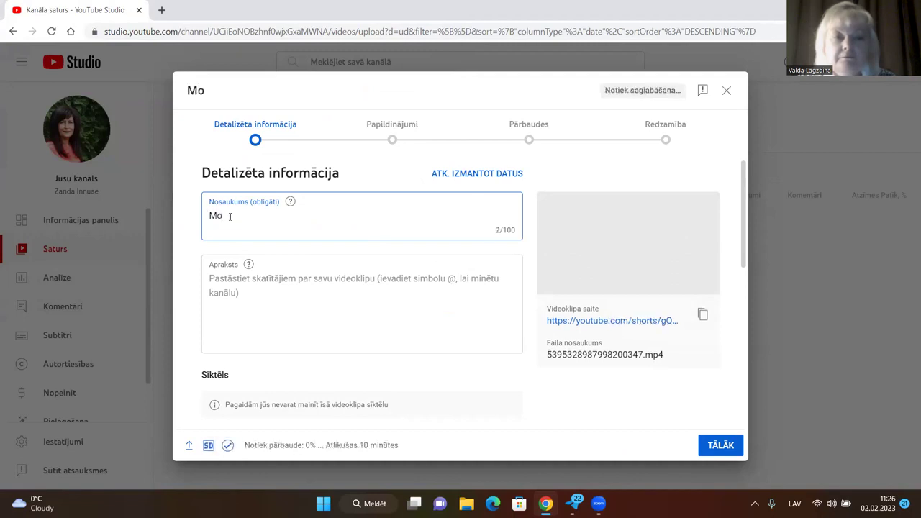
{"action": "type", "text": "tiv"}
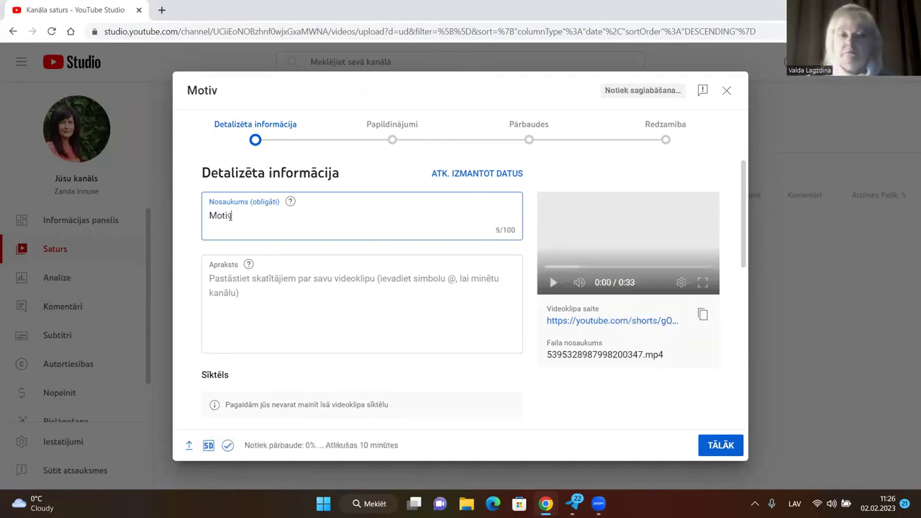
{"action": "type", "text": "ācijai"}
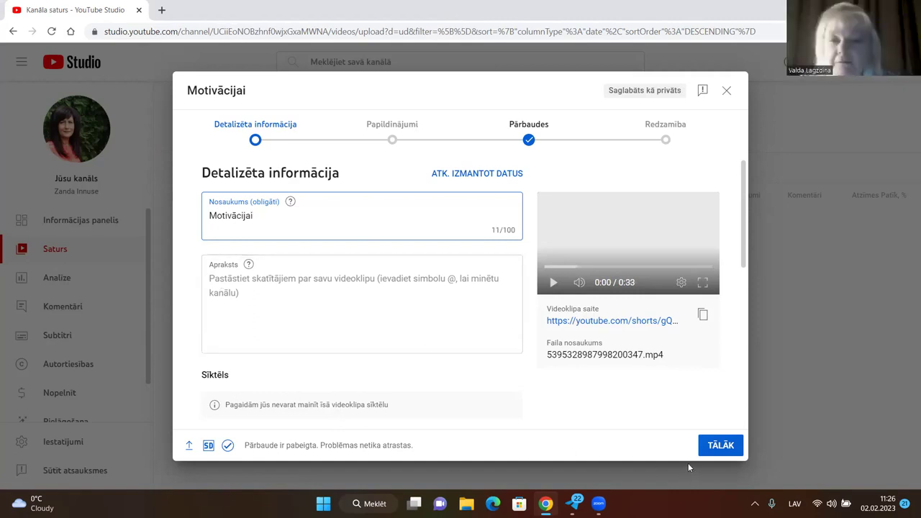
- Set the video's audience to not made for children ("Nē, tas nav izstrādāts bērniem")
{"action": "left_click_drag", "start_coordinate": [737, 345], "coordinate": [740, 427]}
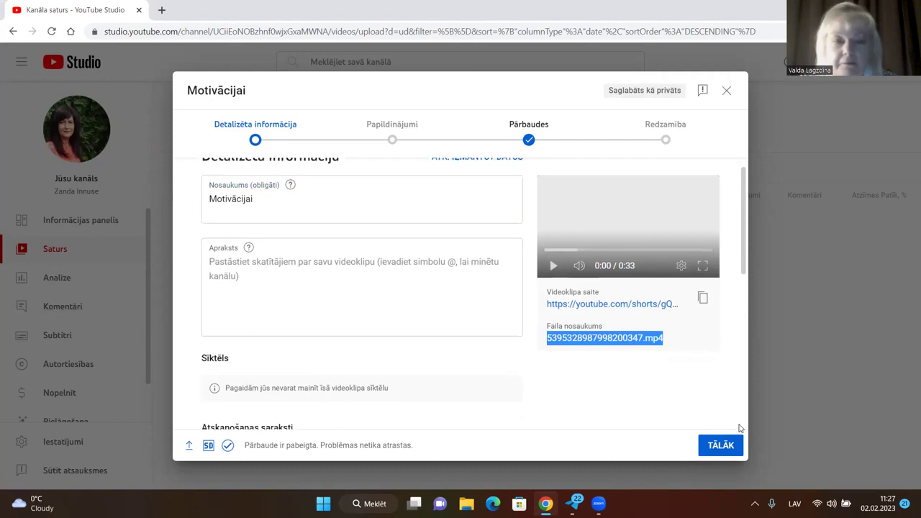
{"action": "scroll", "coordinate": [740, 390], "scroll_direction": "down", "scroll_amount": 5}
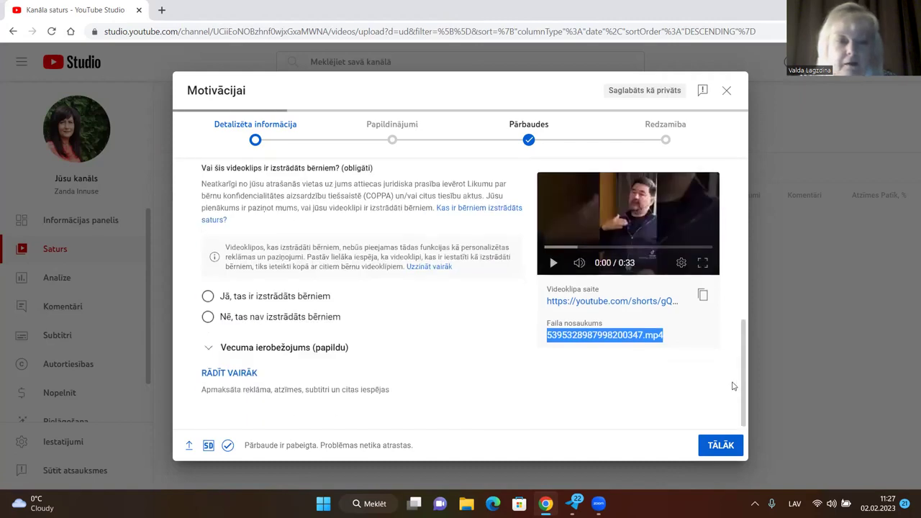
{"action": "scroll", "coordinate": [376, 351], "scroll_direction": "up", "scroll_amount": 3}
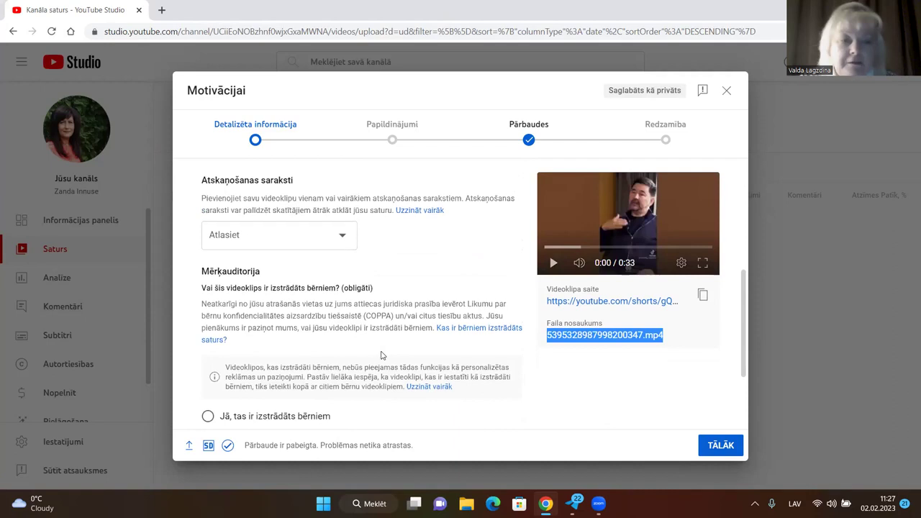
{"action": "scroll", "coordinate": [379, 355], "scroll_direction": "down", "scroll_amount": 1}
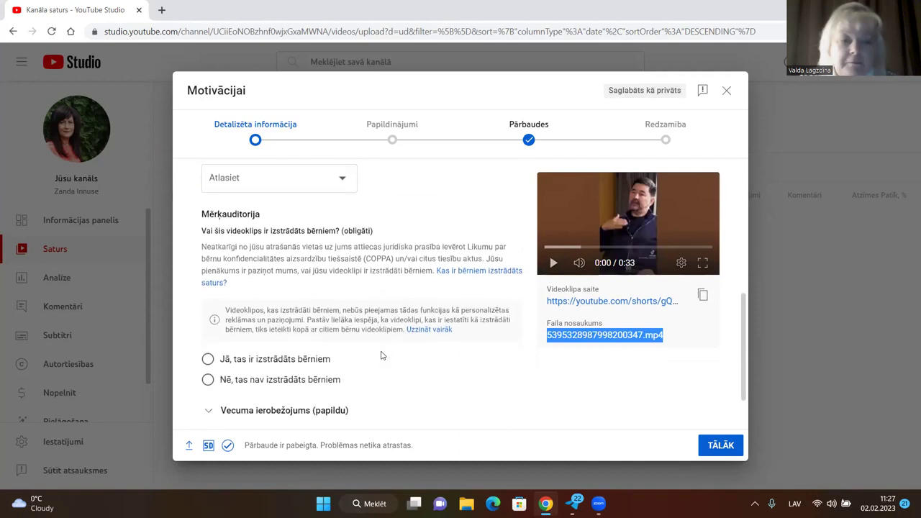
{"action": "left_click", "coordinate": [207, 376]}
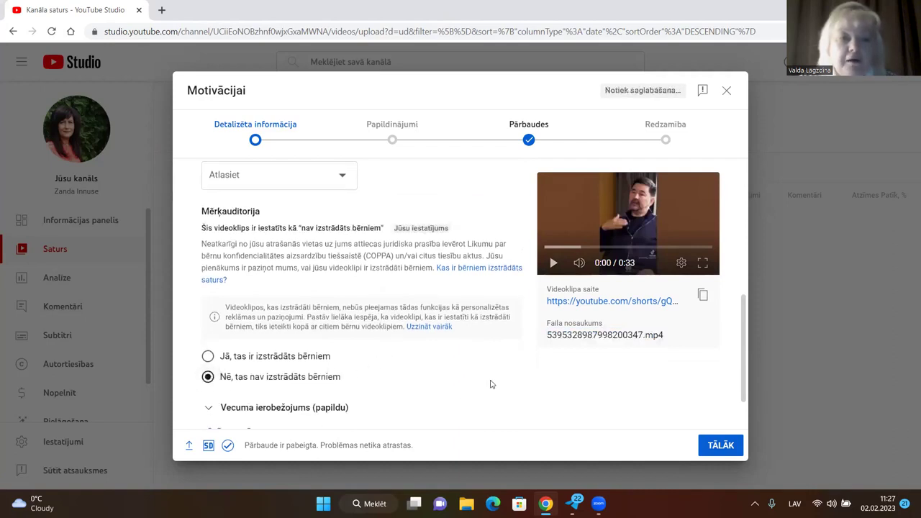
- Create a new public playlist named "MM" and assign the video to it
{"action": "scroll", "coordinate": [492, 384], "scroll_direction": "down", "scroll_amount": 1}
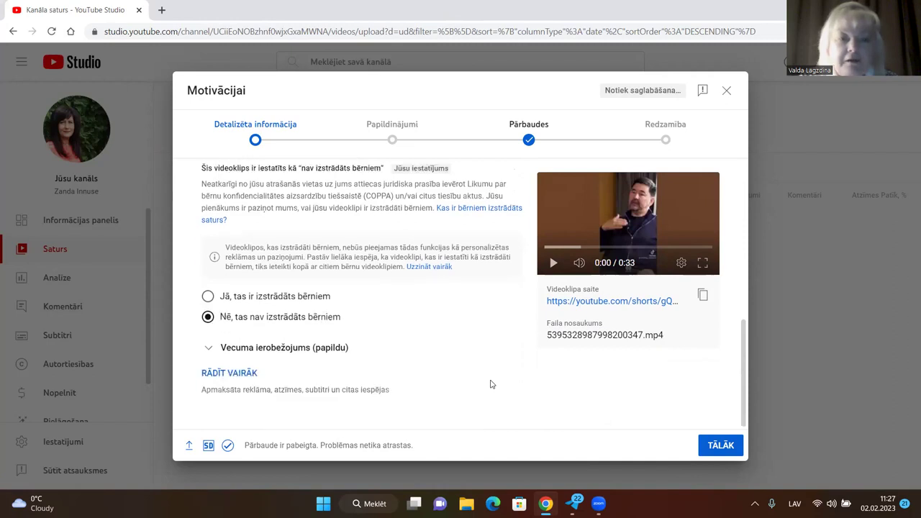
{"action": "scroll", "coordinate": [491, 384], "scroll_direction": "up", "scroll_amount": 1}
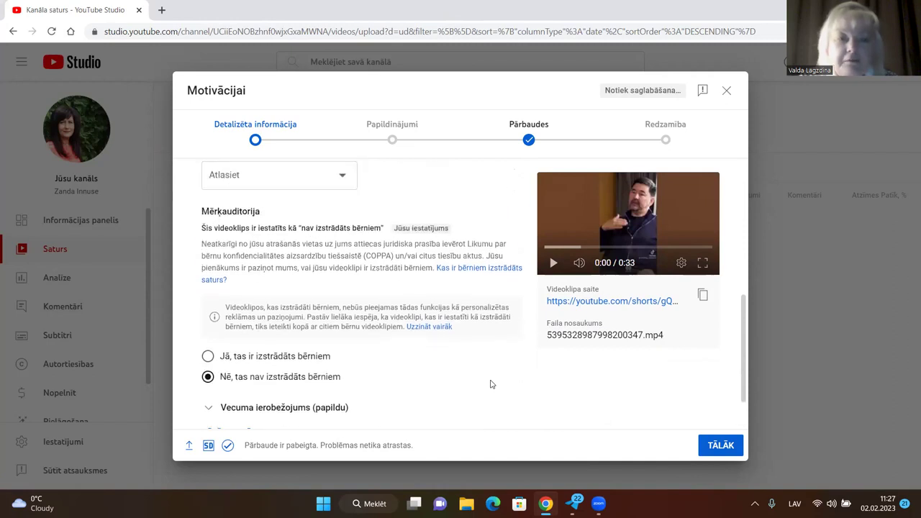
{"action": "left_click", "coordinate": [345, 177]}
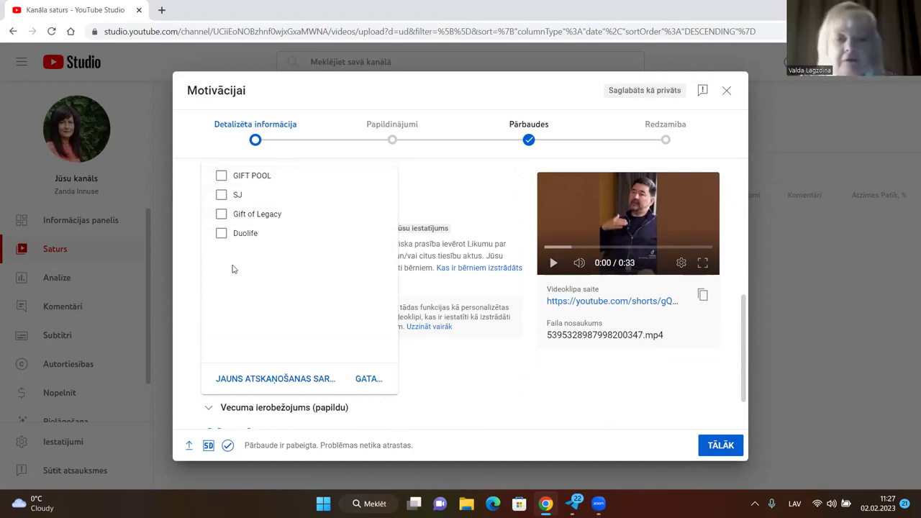
{"action": "left_click", "coordinate": [268, 379]}
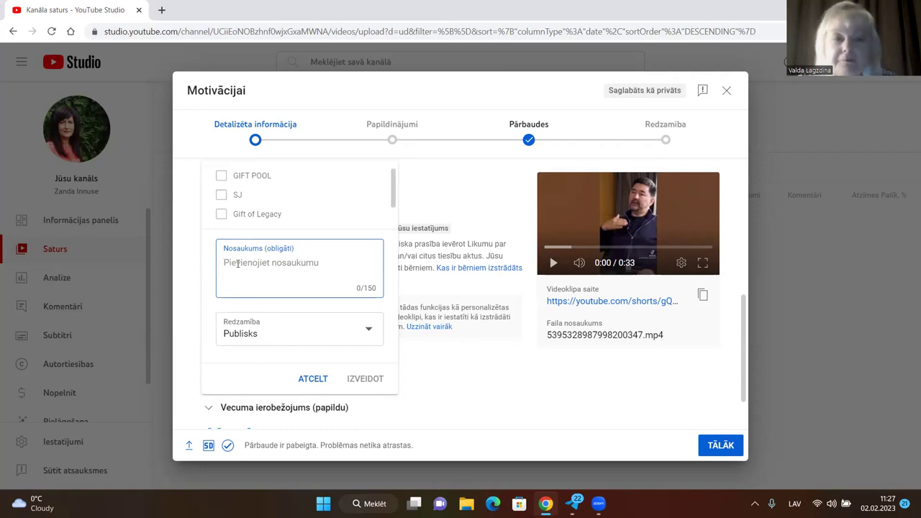
{"action": "type", "text": "MM"}
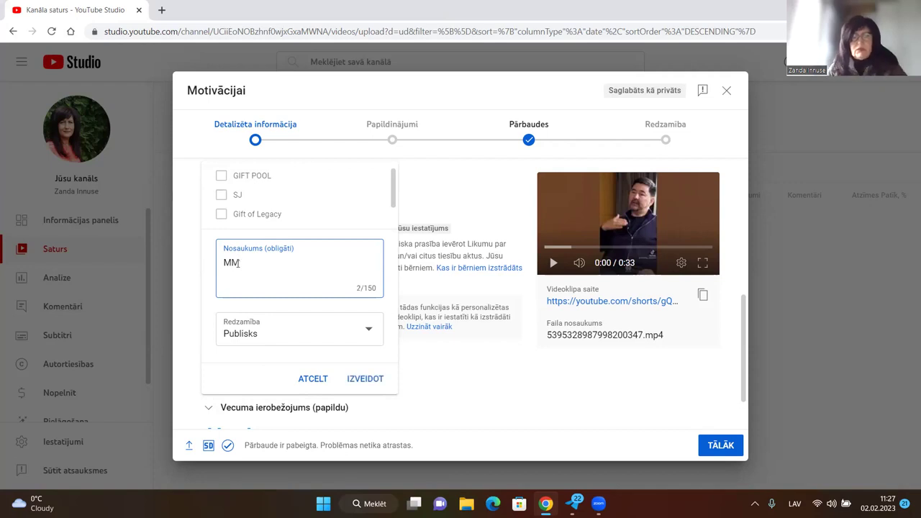
{"action": "left_click", "coordinate": [391, 300]}
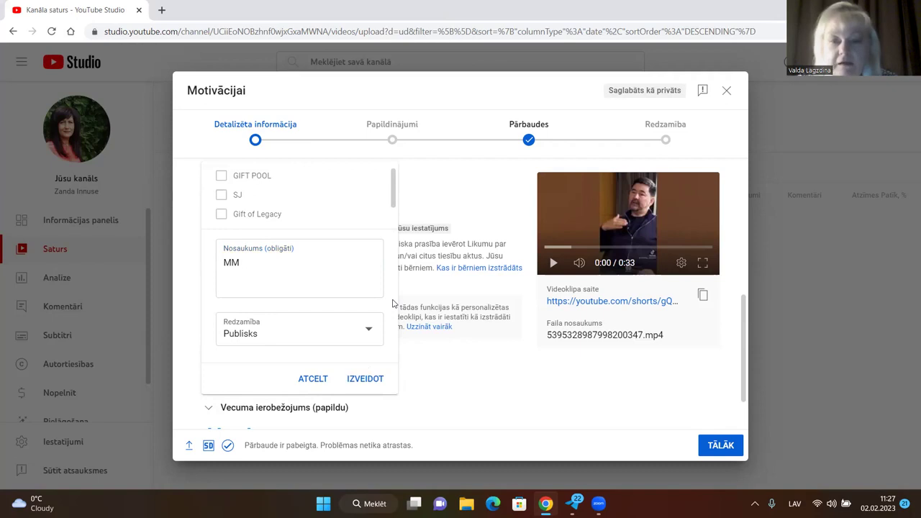
{"action": "left_click", "coordinate": [365, 379]}
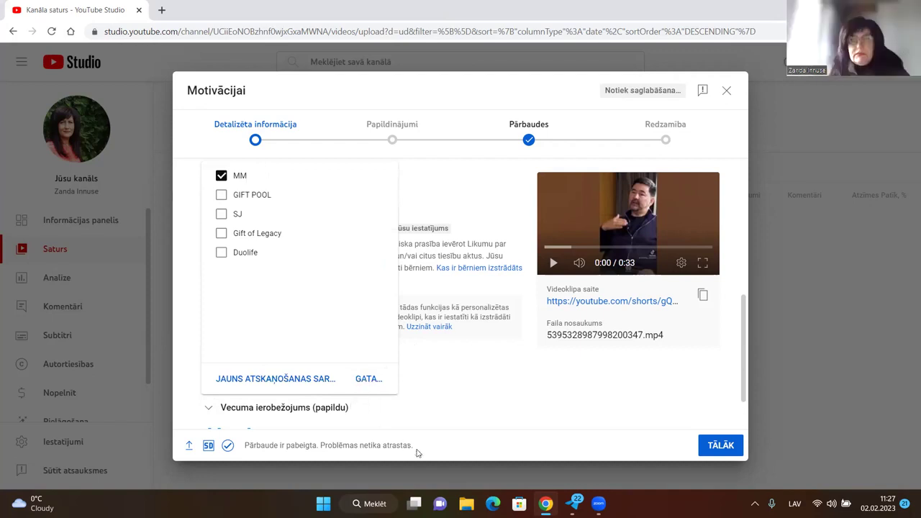
{"action": "left_click", "coordinate": [511, 383]}
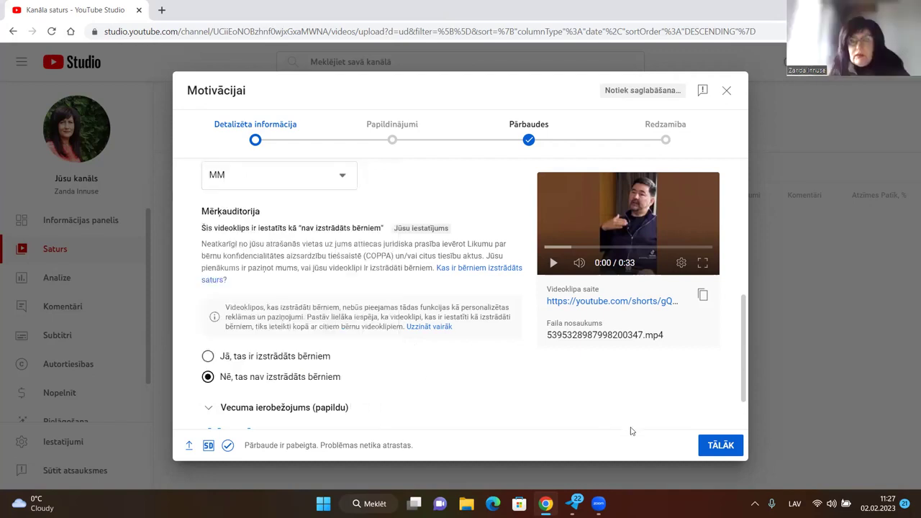
- Proceed to the visibility settings without adding an end screen or cards, dismissing the introduction to the checks
{"action": "left_click", "coordinate": [716, 446]}
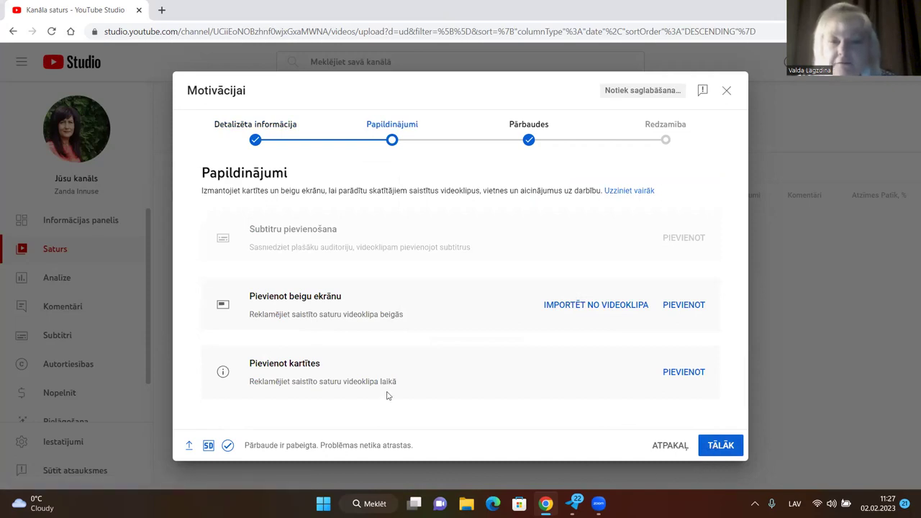
{"action": "left_click", "coordinate": [720, 440]}
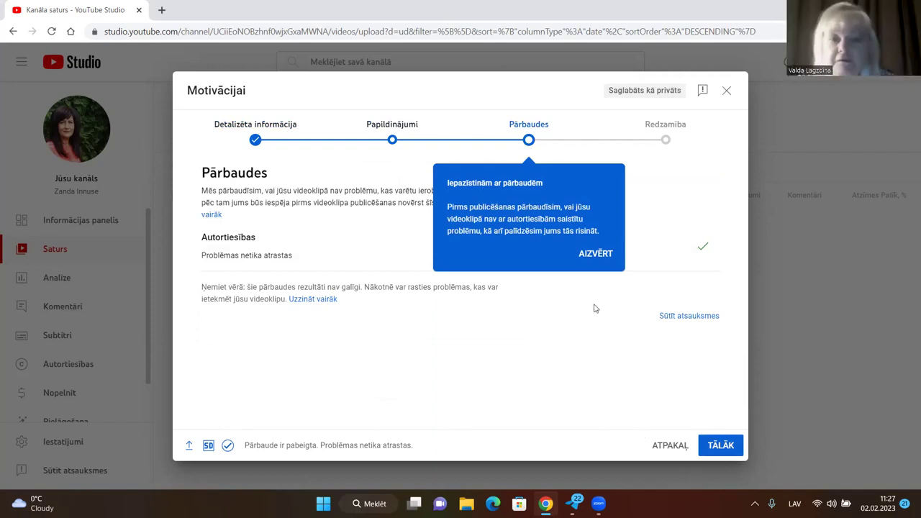
{"action": "left_click", "coordinate": [596, 254]}
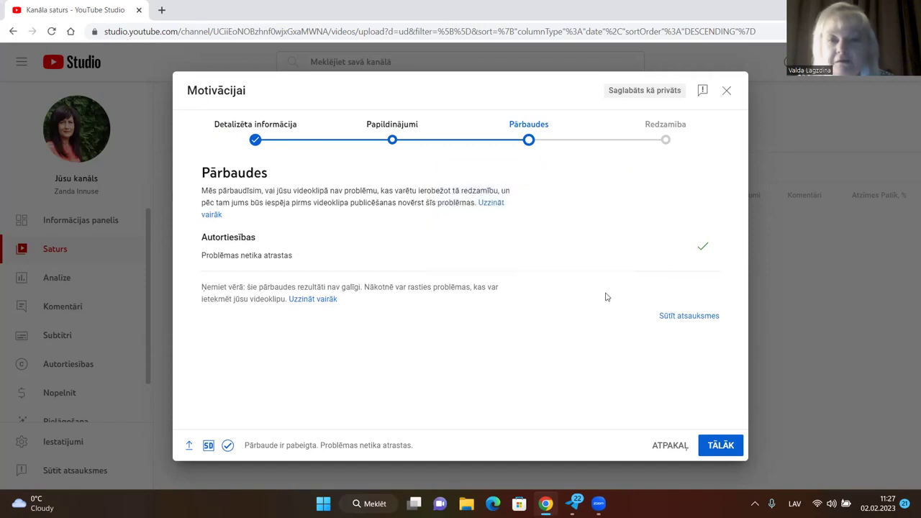
{"action": "left_click", "coordinate": [721, 445]}
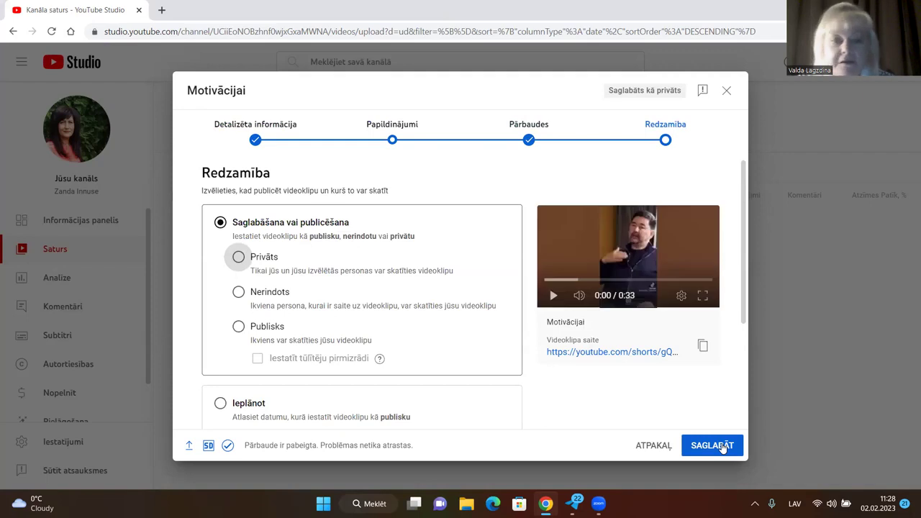
- Save the video with visibility set to unlisted ("Nerindots") and close the sharing dialog and the tips that follow
{"action": "left_click", "coordinate": [720, 445]}
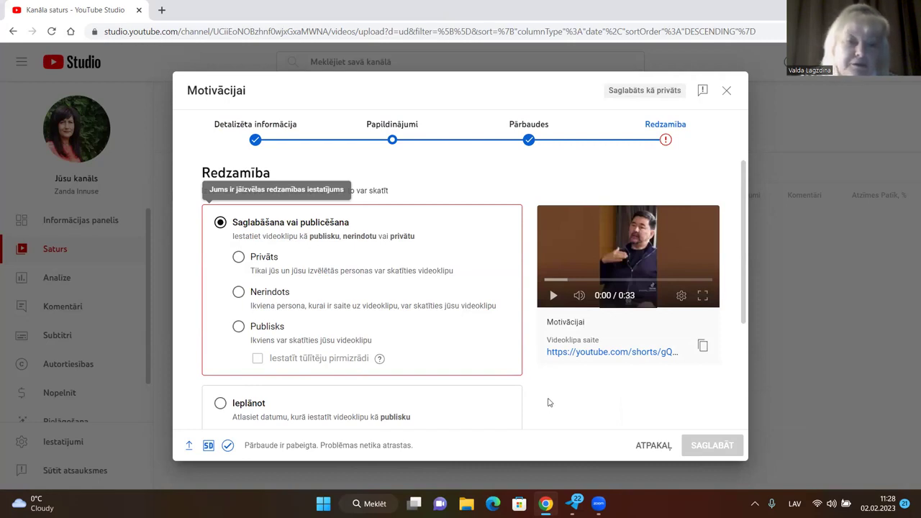
{"action": "left_click", "coordinate": [239, 294]}
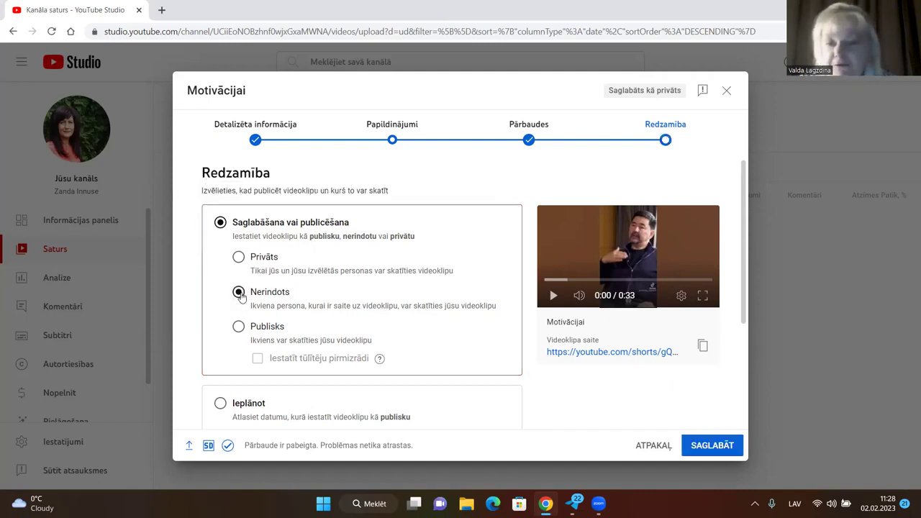
{"action": "left_click", "coordinate": [706, 444]}
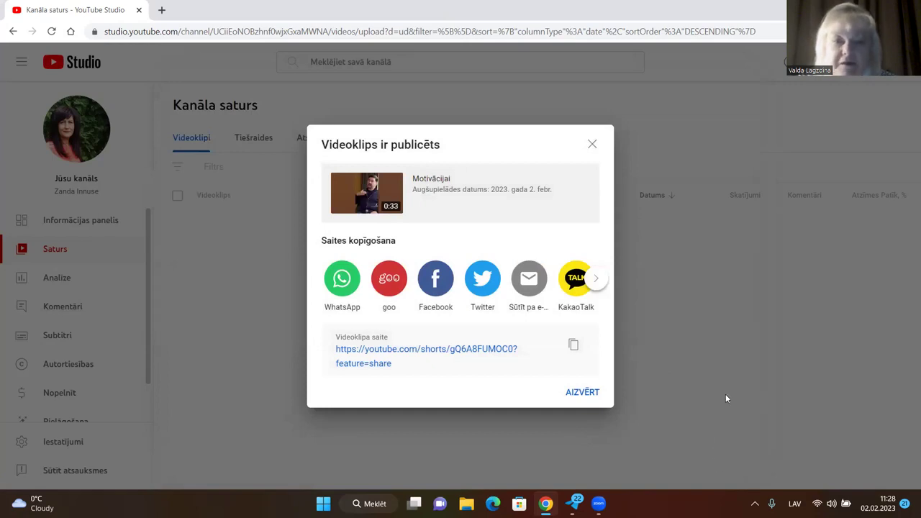
{"action": "left_click", "coordinate": [582, 392]}
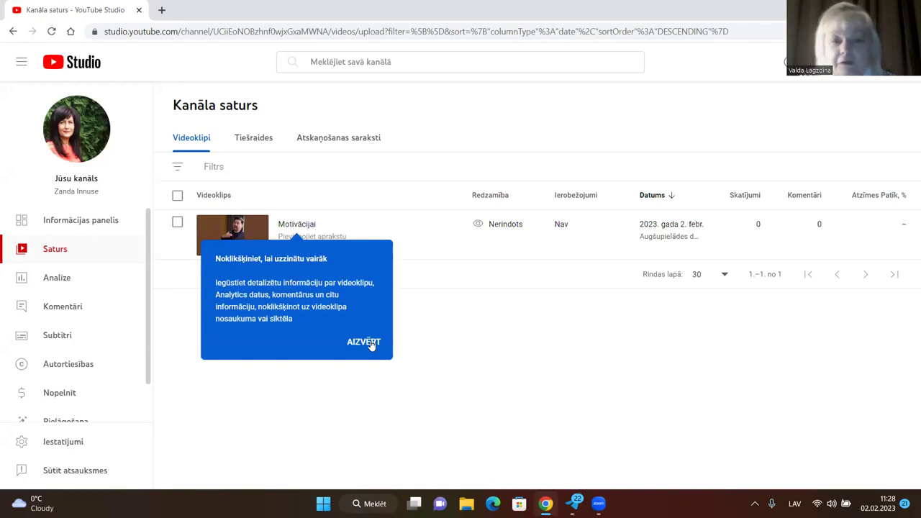
{"action": "left_click", "coordinate": [371, 344]}
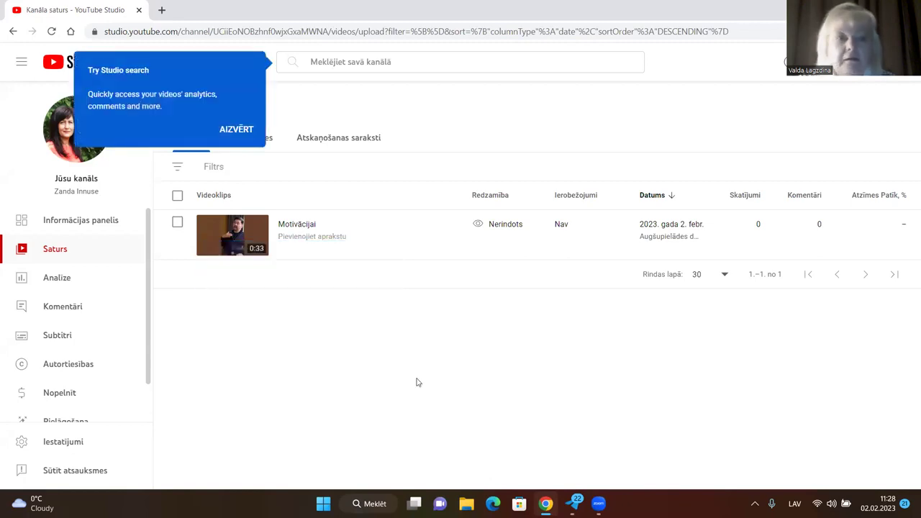
{"action": "left_click", "coordinate": [238, 131]}
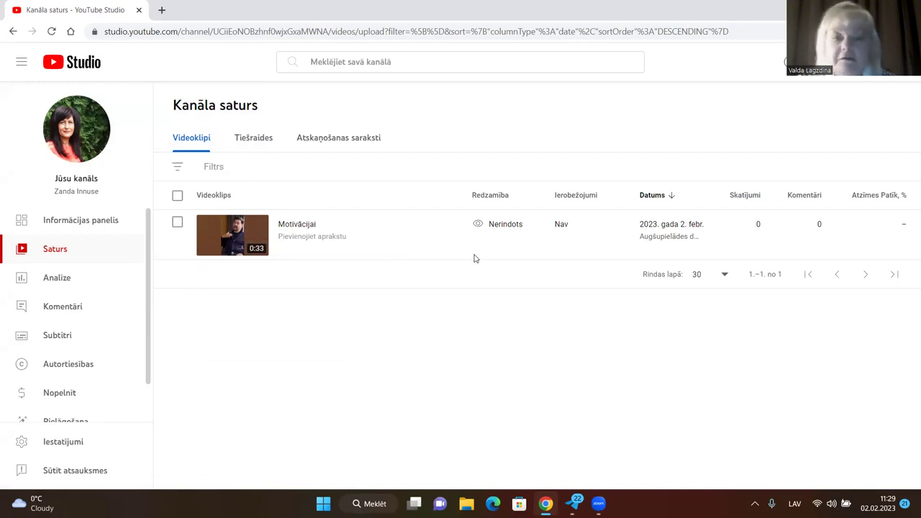
- Go to your own channel page and view its created playlists
{"action": "left_click", "coordinate": [896, 62]}
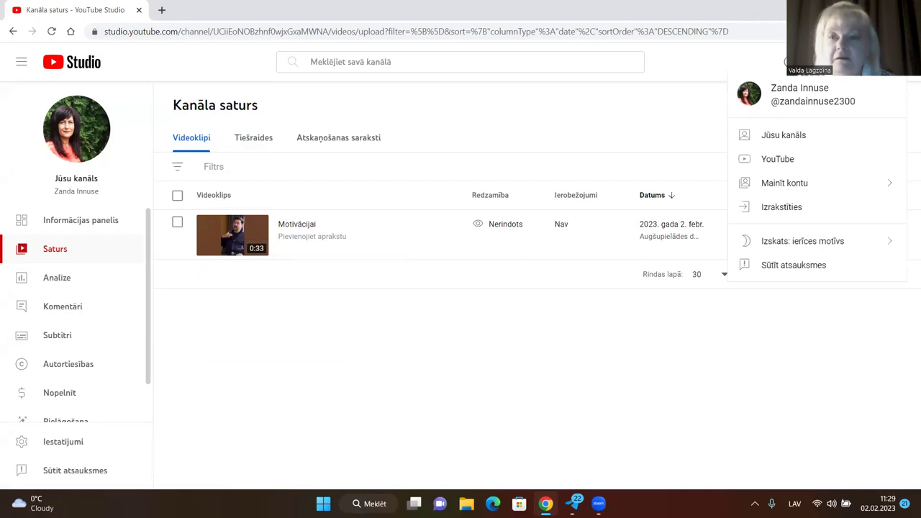
{"action": "left_click", "coordinate": [797, 138]}
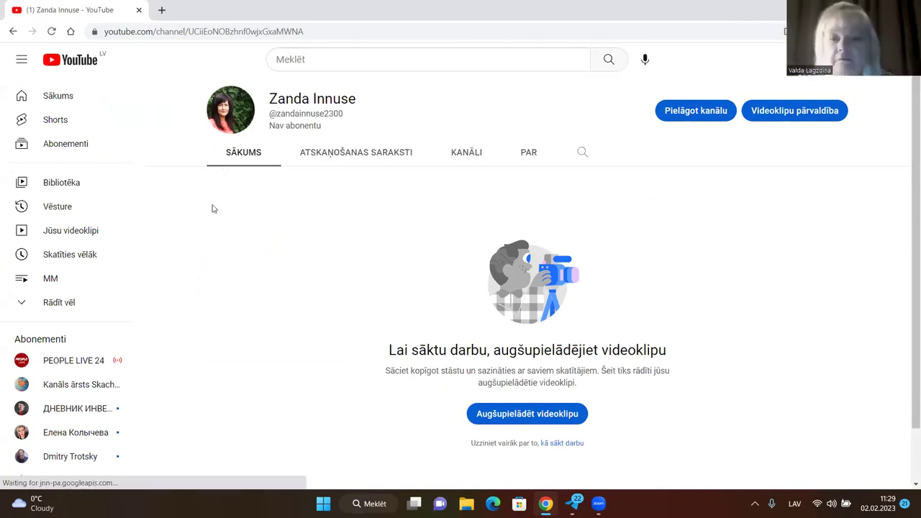
{"action": "left_click", "coordinate": [326, 161]}
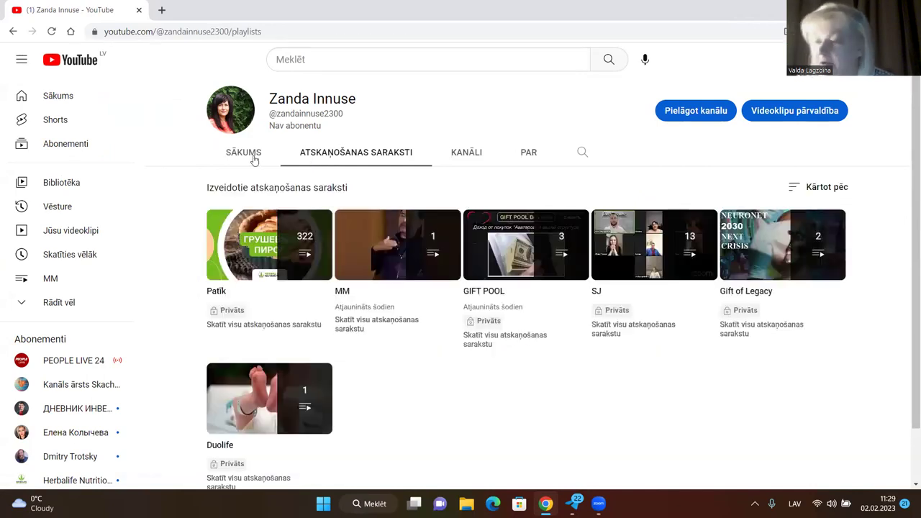
- View the channel's home page and reopen your own channel from the account options
{"action": "left_click", "coordinate": [246, 154]}
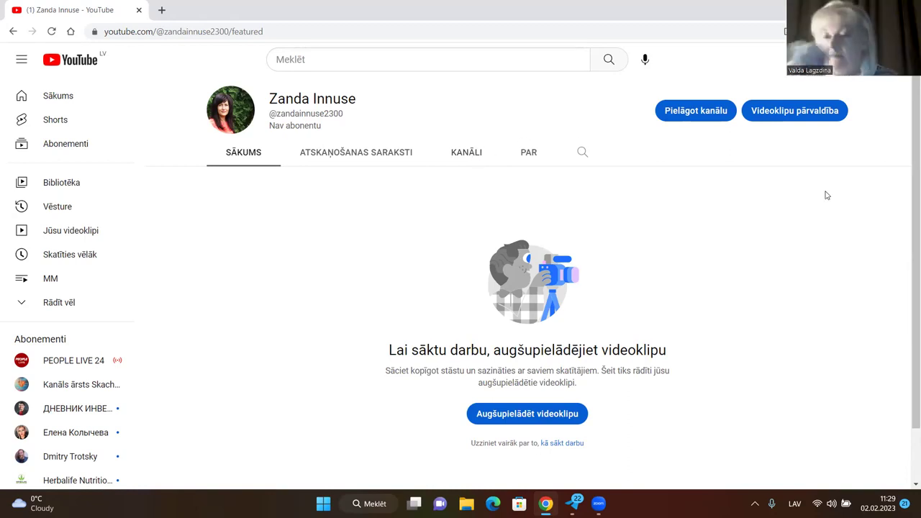
{"action": "mouse_move", "coordinate": [597, 503]}
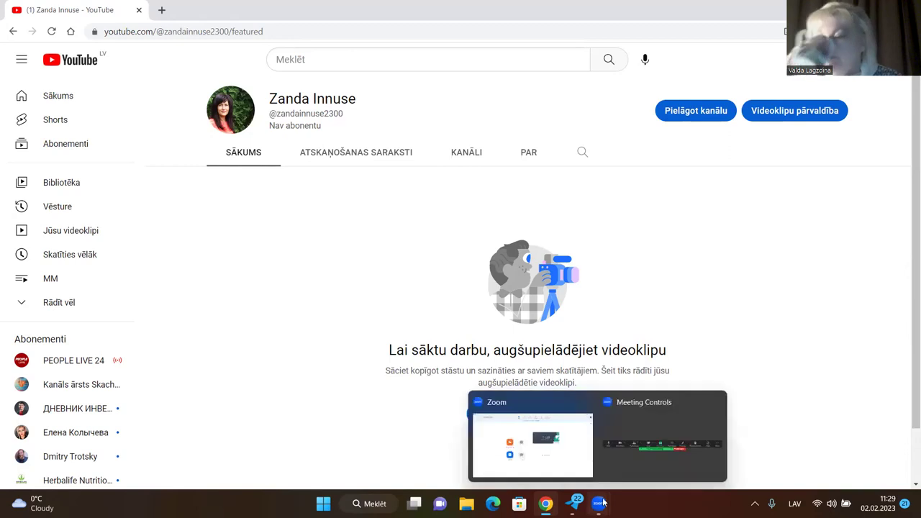
{"action": "left_click", "coordinate": [638, 472]}
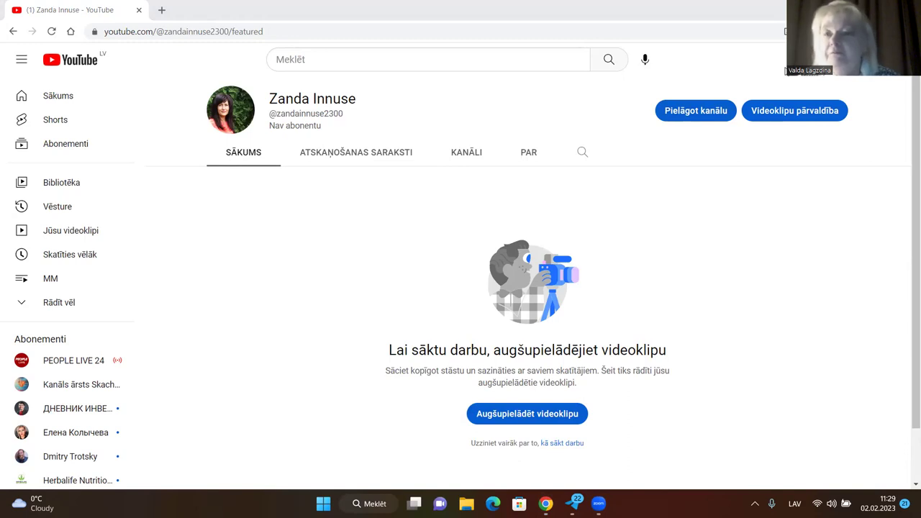
{"action": "left_click", "coordinate": [892, 59]}
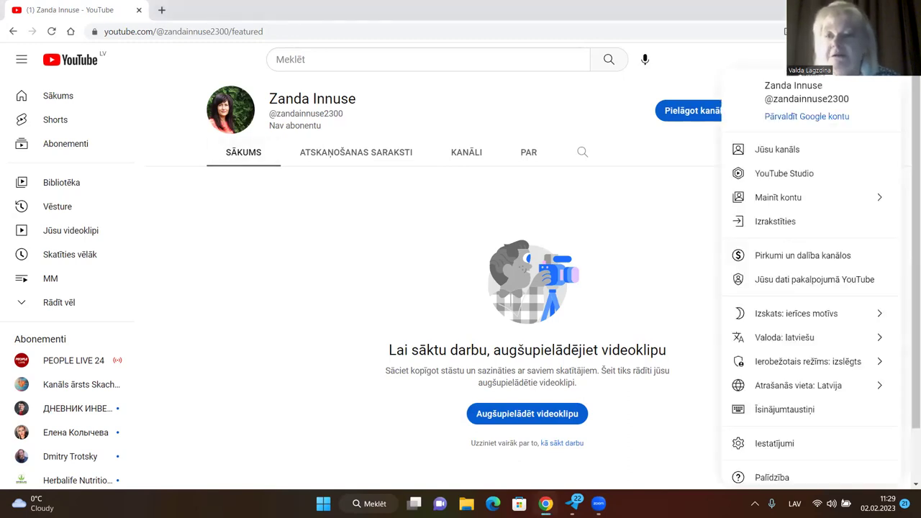
{"action": "left_click", "coordinate": [777, 133]}
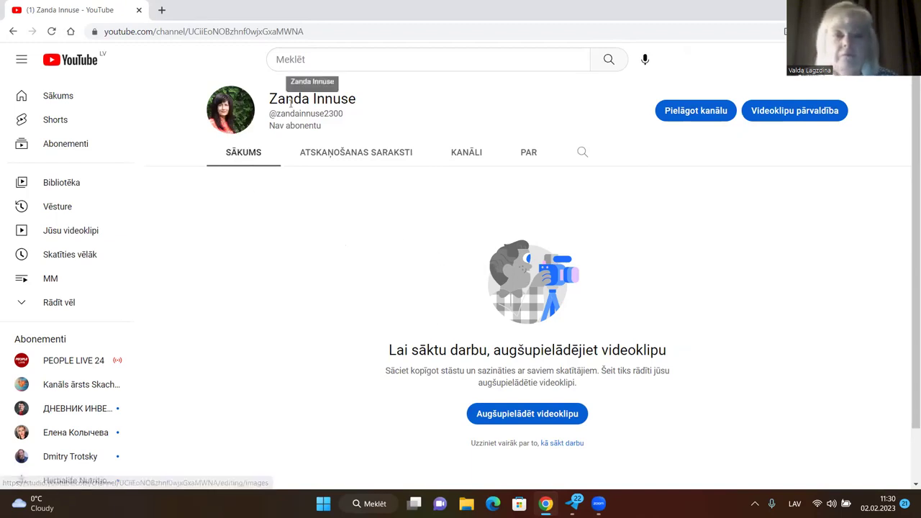
- Open the channel's branding settings from its profile picture and return to your own channel page
{"action": "left_click", "coordinate": [252, 116]}
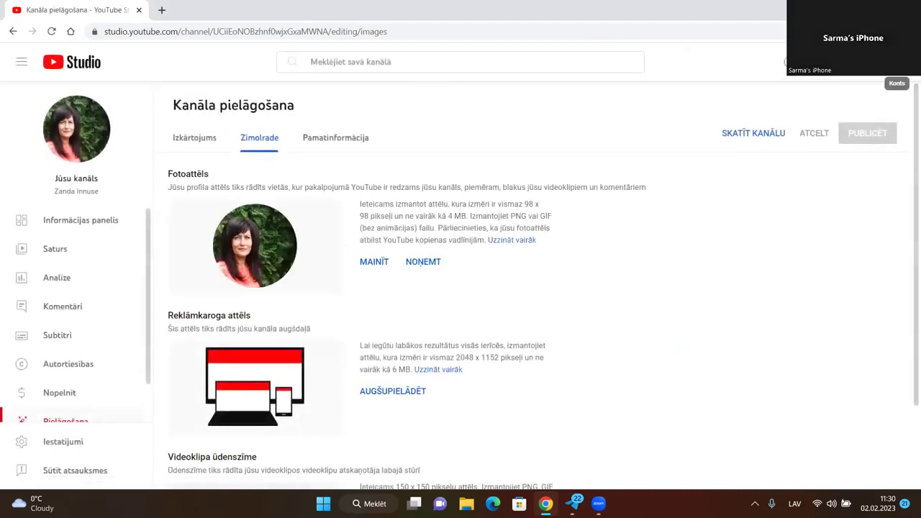
{"action": "left_click", "coordinate": [896, 62]}
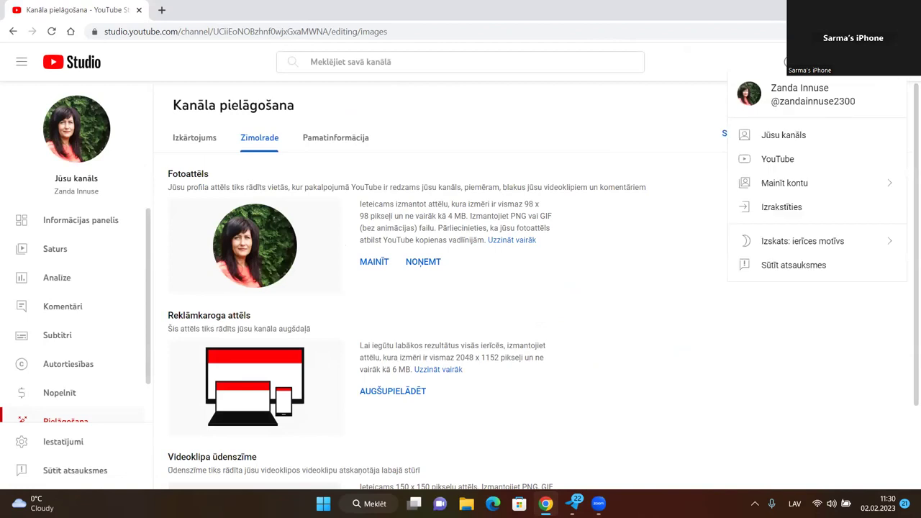
{"action": "left_click", "coordinate": [794, 137]}
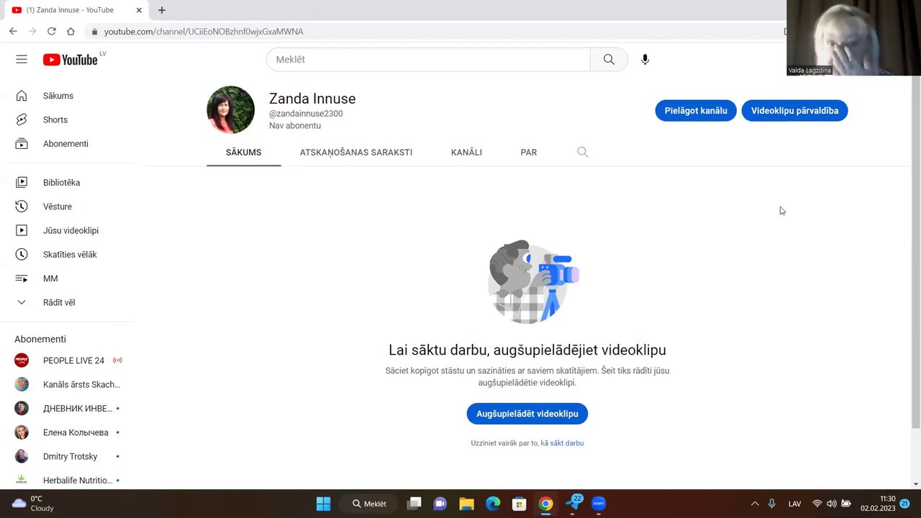
{"action": "left_click", "coordinate": [571, 414]}
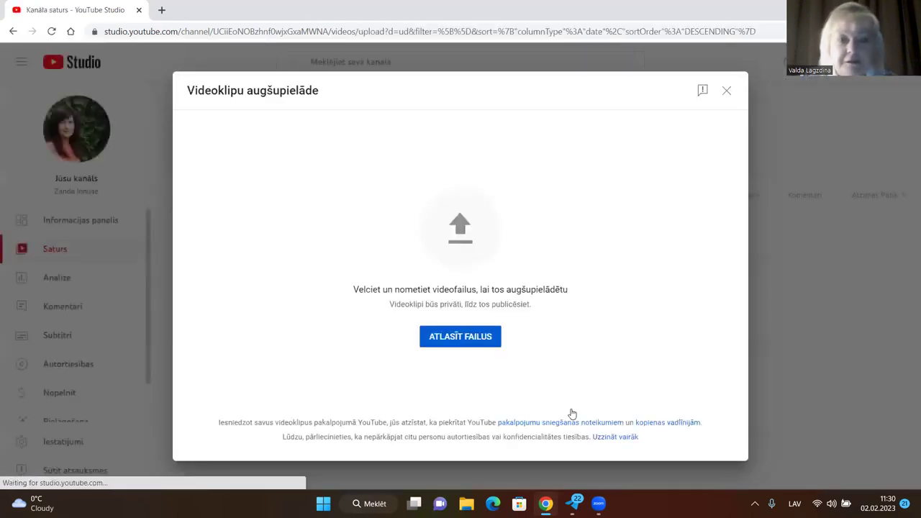
{"action": "left_click", "coordinate": [468, 336]}
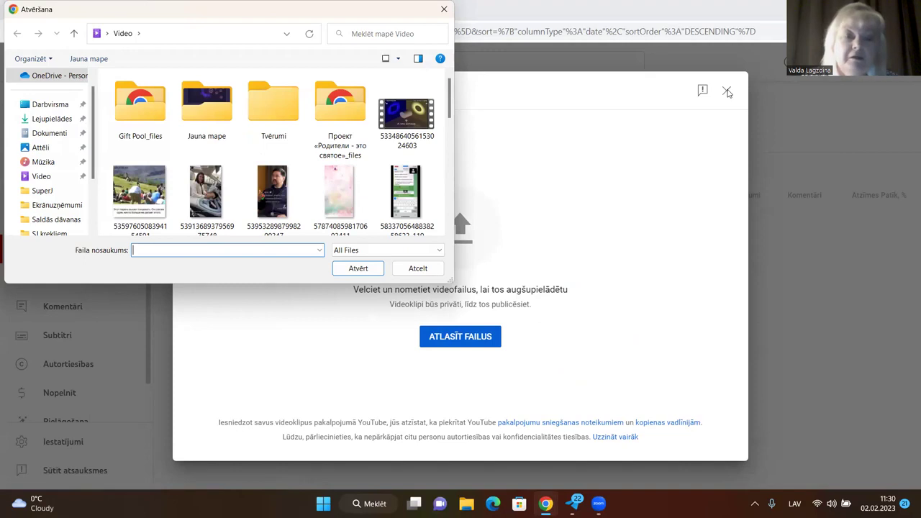
{"action": "left_click", "coordinate": [206, 200]}
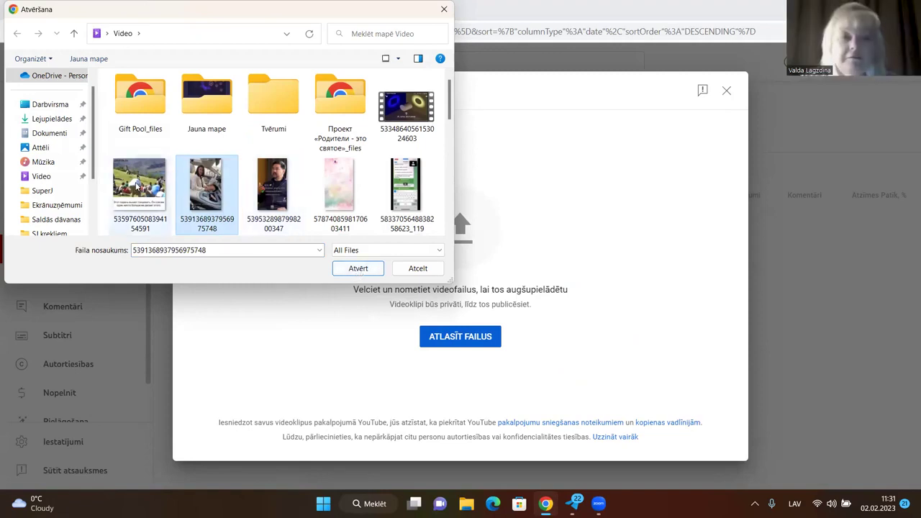
{"action": "left_click", "coordinate": [371, 271]}
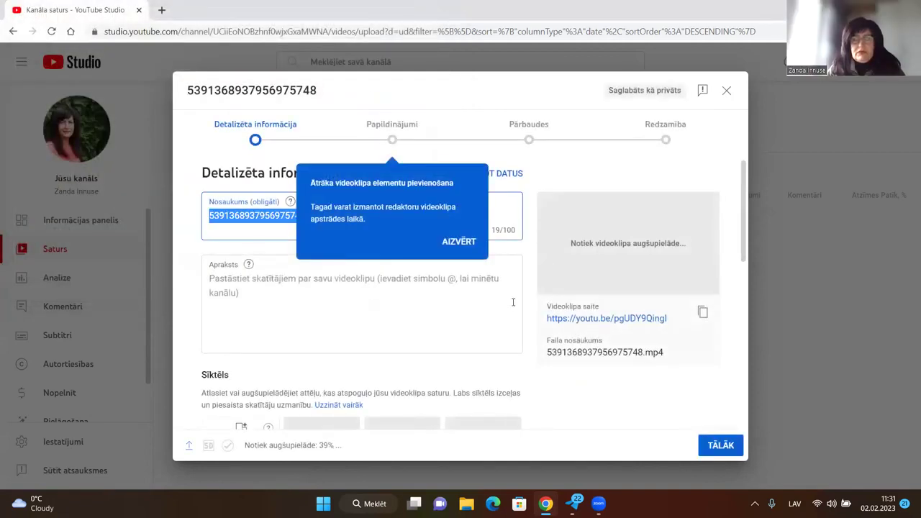
- Set the video's title to "Motivācijai" and dismiss the introductory tips on the details page
{"action": "left_click", "coordinate": [459, 244]}
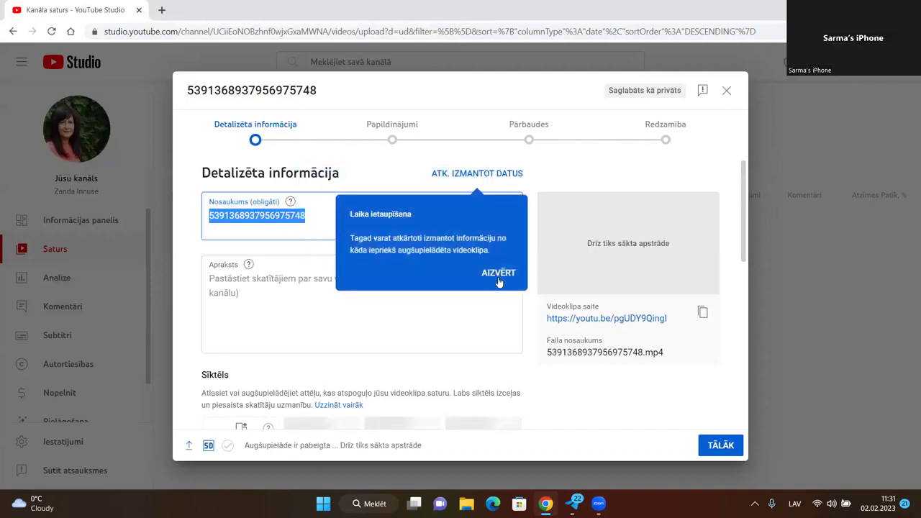
{"action": "left_click", "coordinate": [240, 219]}
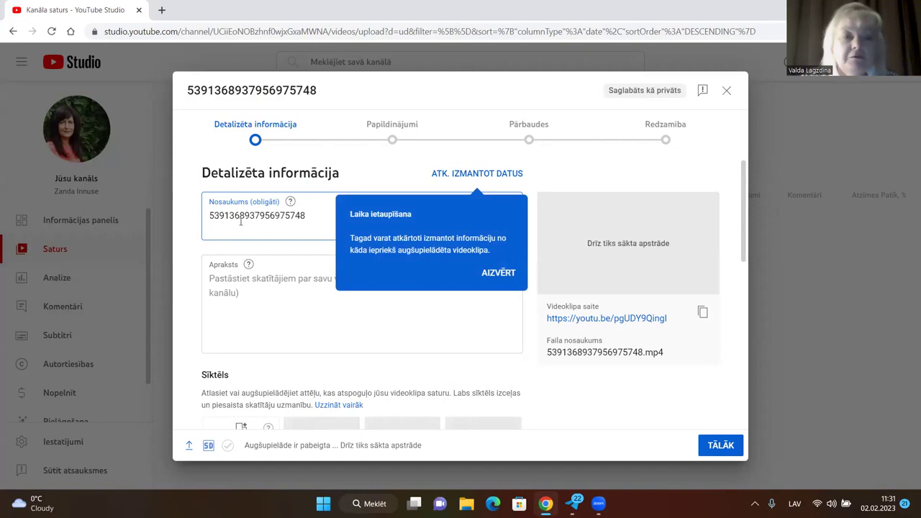
{"action": "left_click_drag", "start_coordinate": [305, 215], "coordinate": [198, 215]}
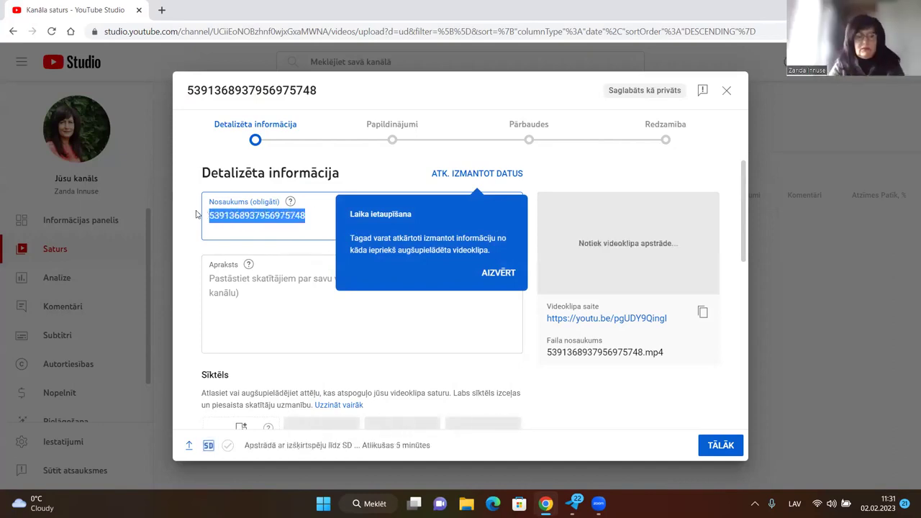
{"action": "type", "text": "Motivācijai"}
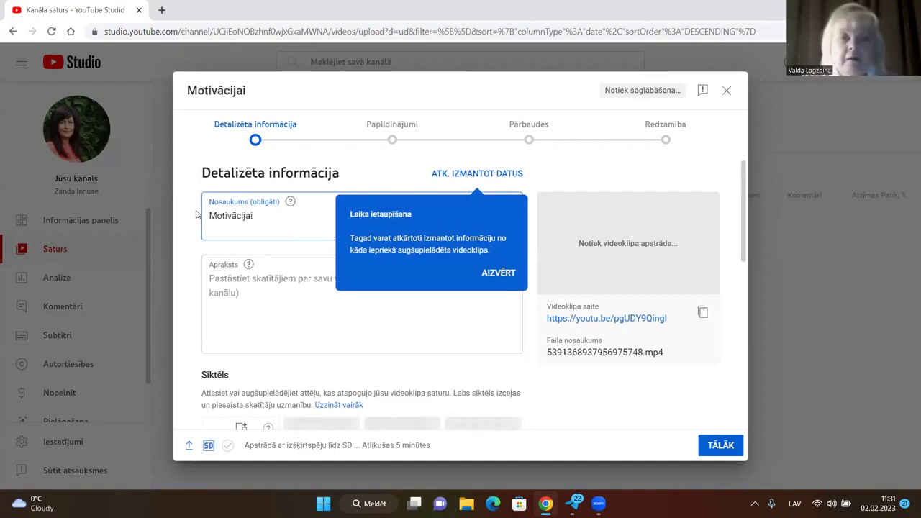
{"action": "left_click", "coordinate": [502, 273]}
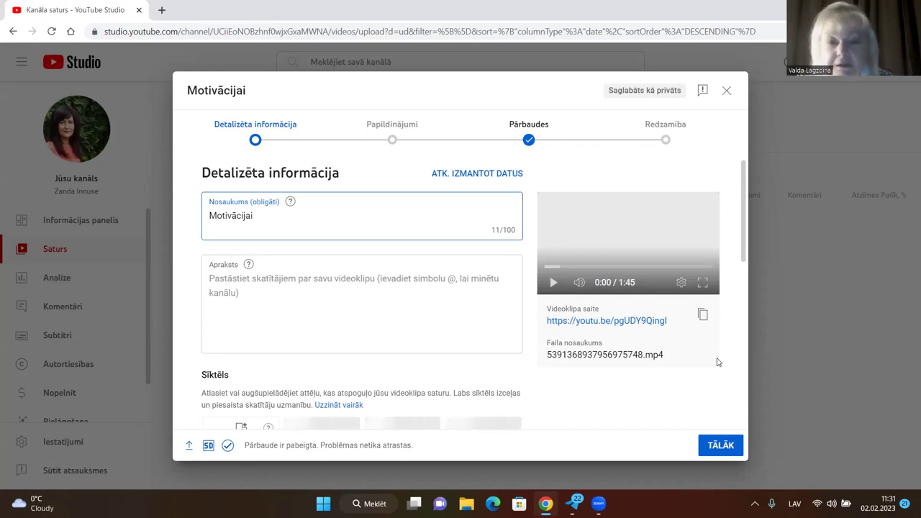
- Add the video to the existing "MM" playlist
{"action": "scroll", "coordinate": [717, 362], "scroll_direction": "down", "scroll_amount": 3}
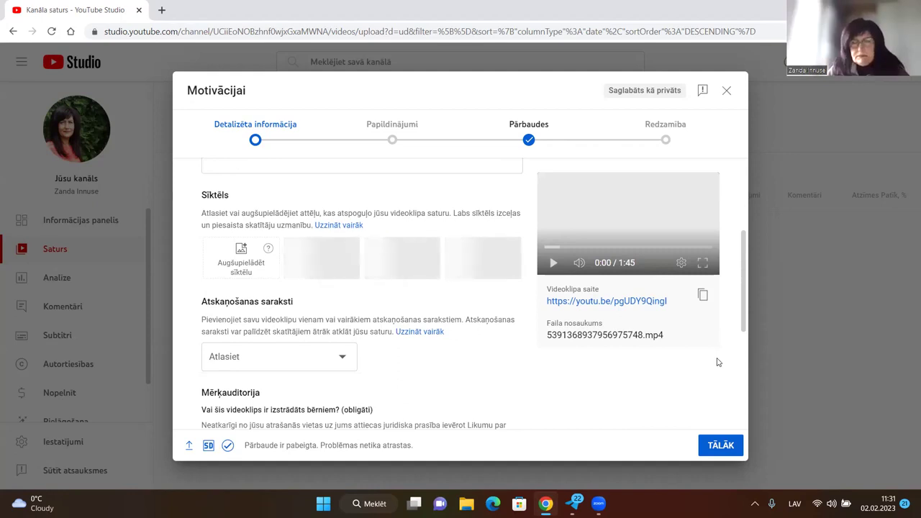
{"action": "scroll", "coordinate": [716, 362], "scroll_direction": "down", "scroll_amount": 1}
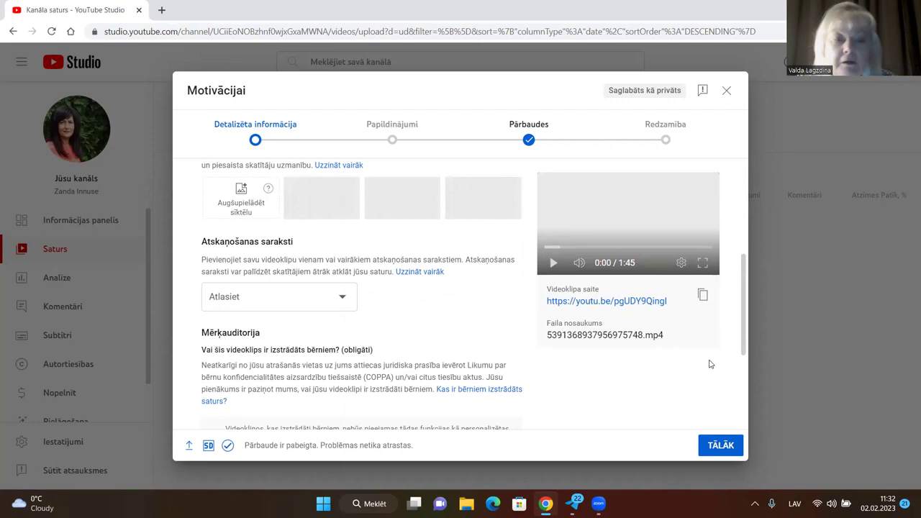
{"action": "left_click", "coordinate": [343, 296]}
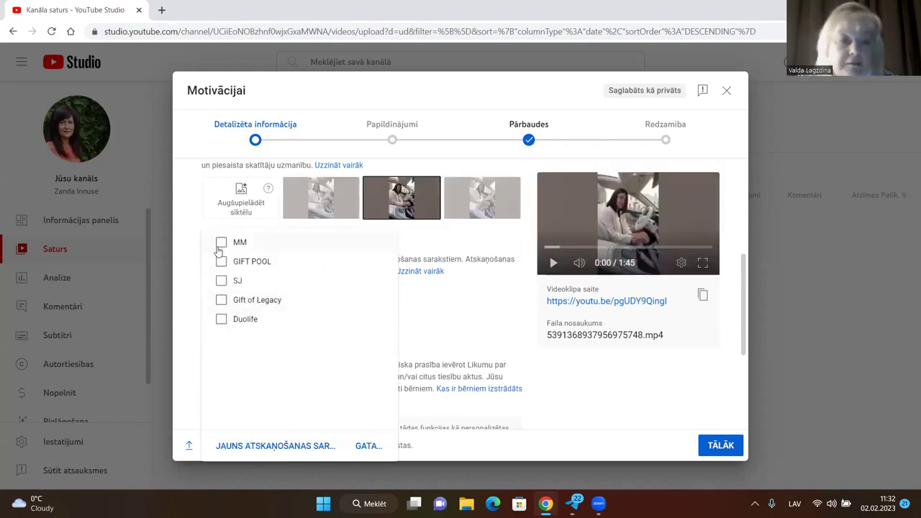
{"action": "left_click", "coordinate": [221, 242]}
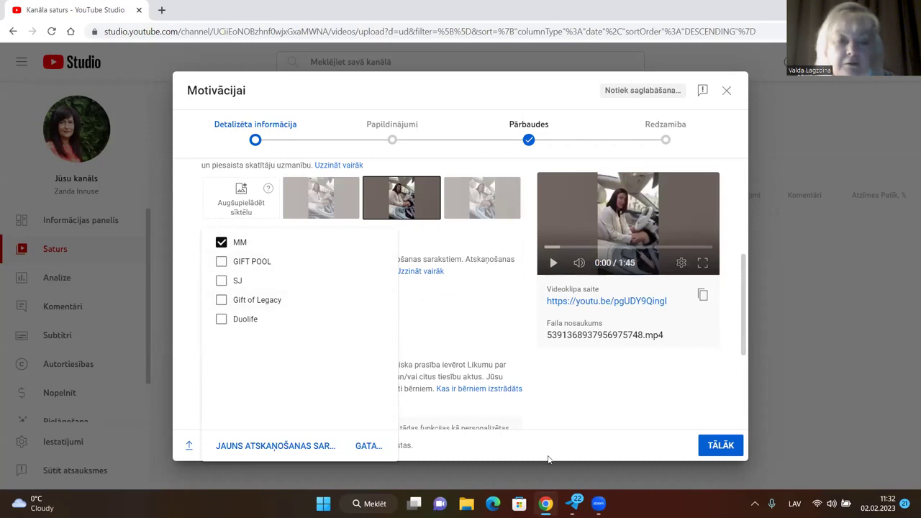
{"action": "left_click", "coordinate": [626, 407]}
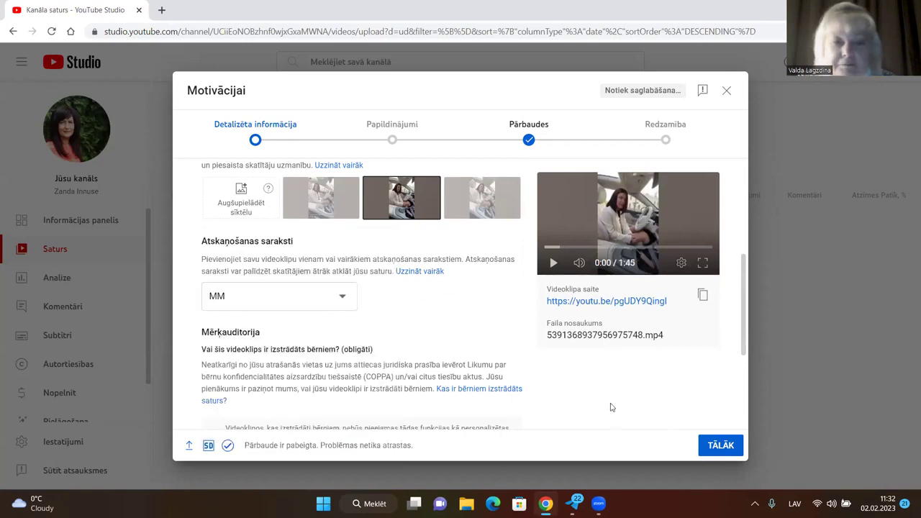
- Mark the video as not made for kids and proceed to the visibility settings without adding an end screen or cards
{"action": "scroll", "coordinate": [610, 403], "scroll_direction": "down", "scroll_amount": 1}
{"action": "scroll", "coordinate": [609, 400], "scroll_direction": "down", "scroll_amount": 2}
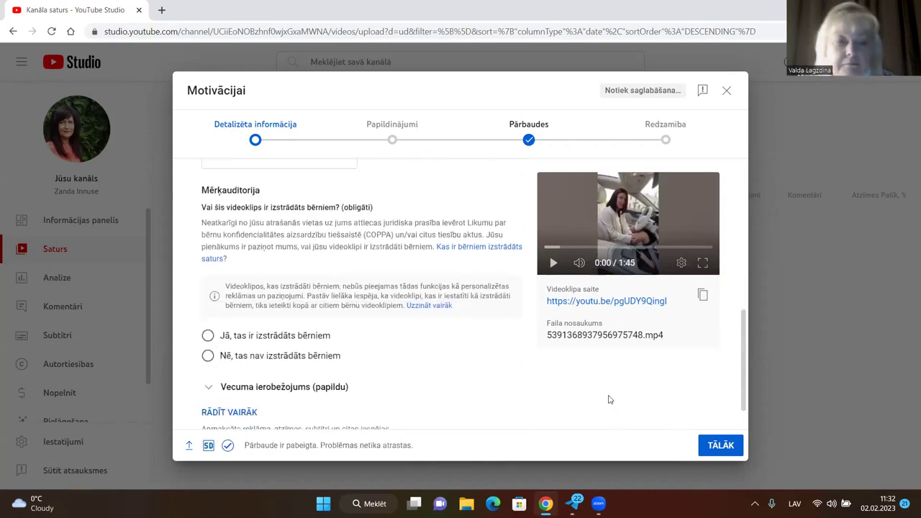
{"action": "left_click", "coordinate": [209, 323]}
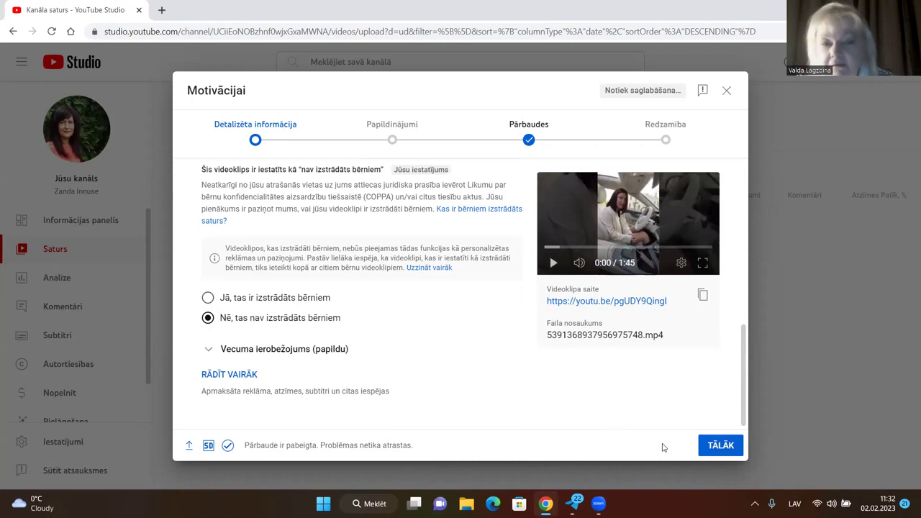
{"action": "left_click", "coordinate": [720, 446]}
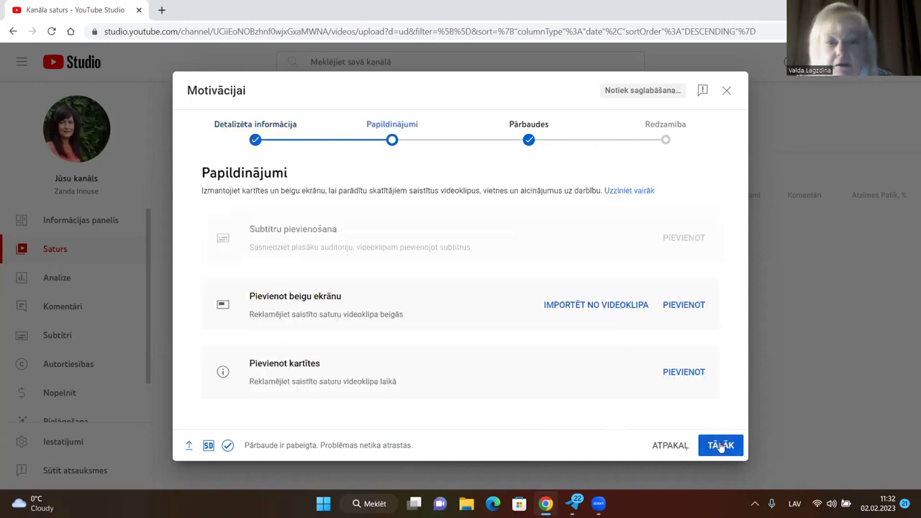
{"action": "left_click", "coordinate": [721, 446]}
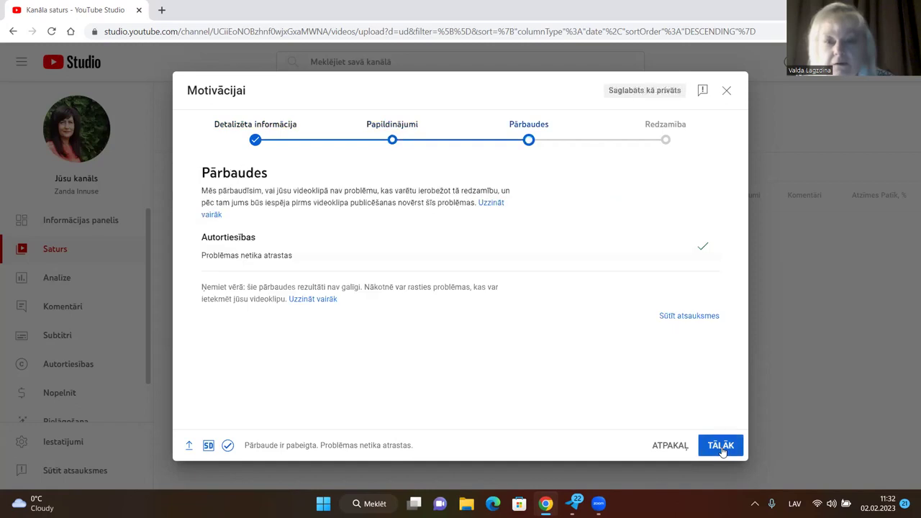
{"action": "left_click", "coordinate": [721, 446]}
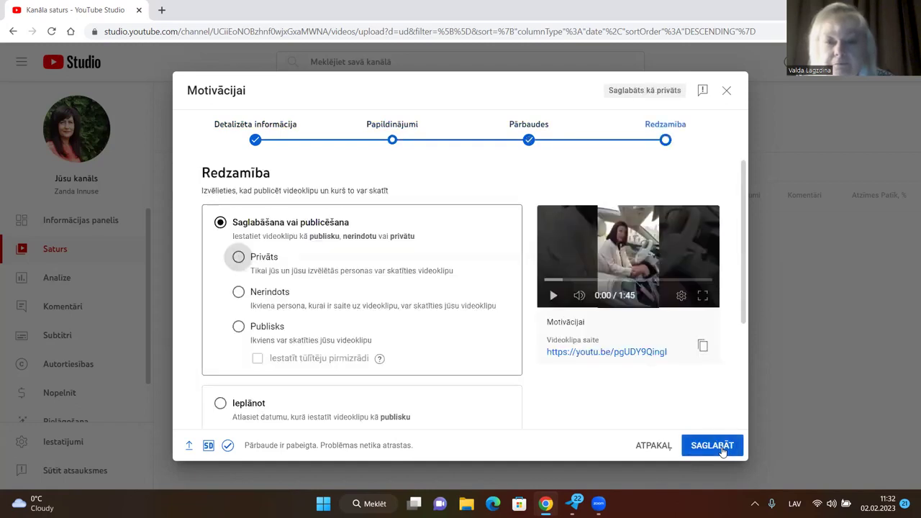
- Publish the video with visibility set to public ("Publisks") and close the sharing dialog and the tip that follows
{"action": "left_click", "coordinate": [238, 328]}
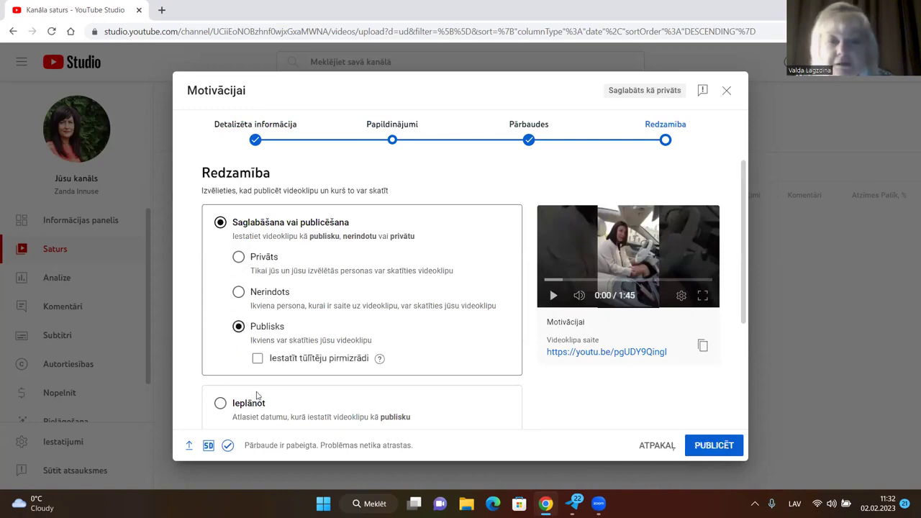
{"action": "left_click", "coordinate": [728, 447]}
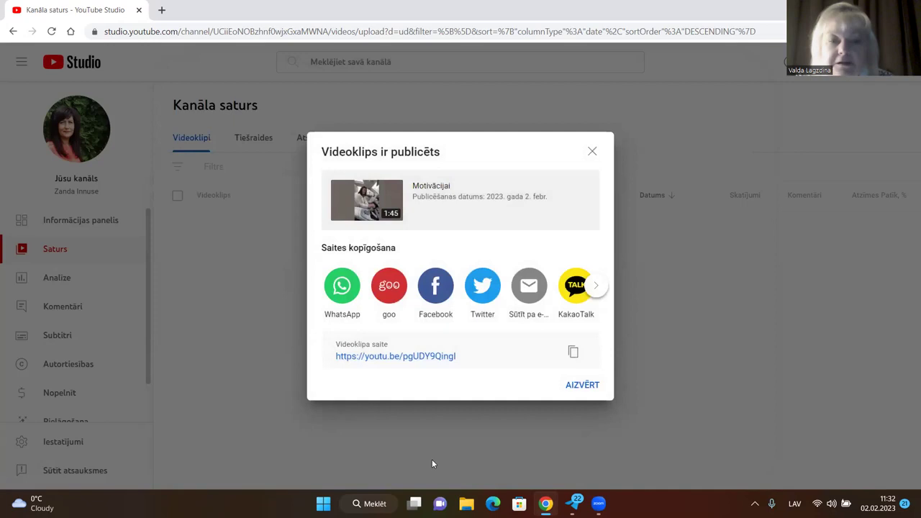
{"action": "left_click", "coordinate": [585, 386]}
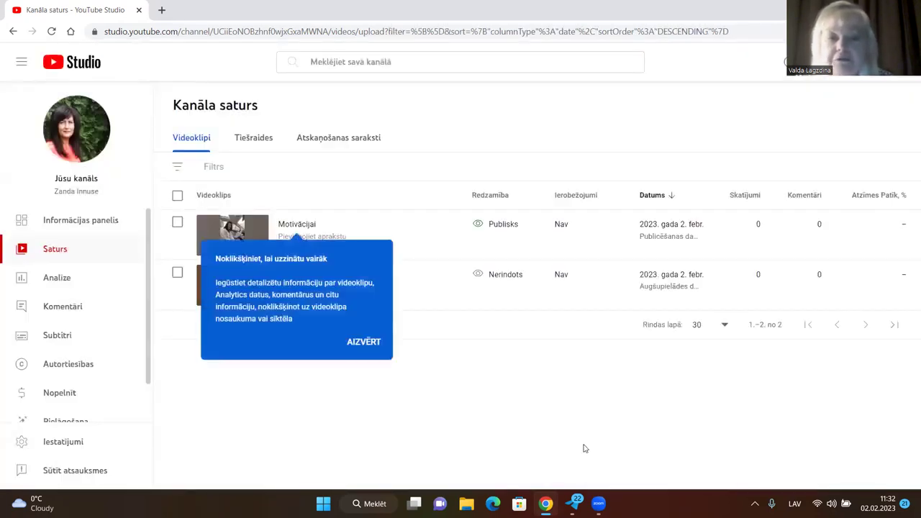
{"action": "left_click", "coordinate": [366, 342]}
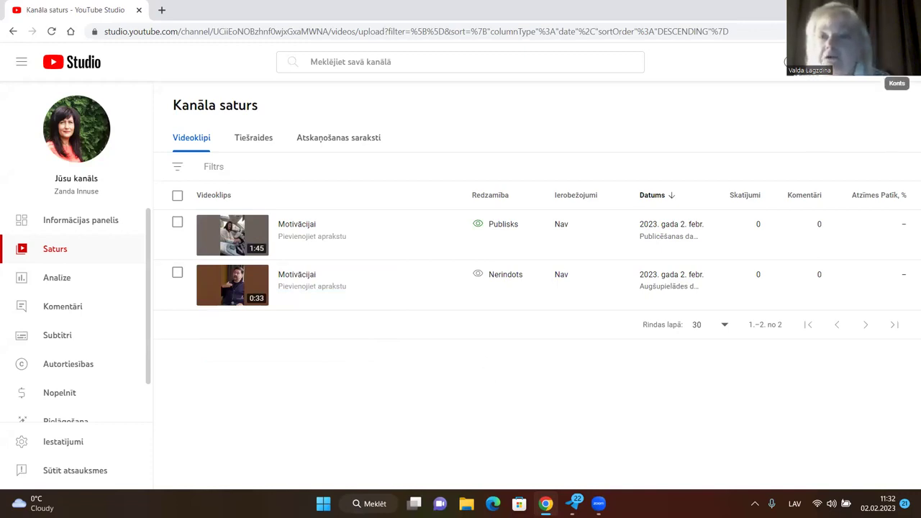
- Go to your own channel page to view its home videos and its created playlists
{"action": "left_click", "coordinate": [900, 68]}
{"action": "left_click", "coordinate": [784, 135]}
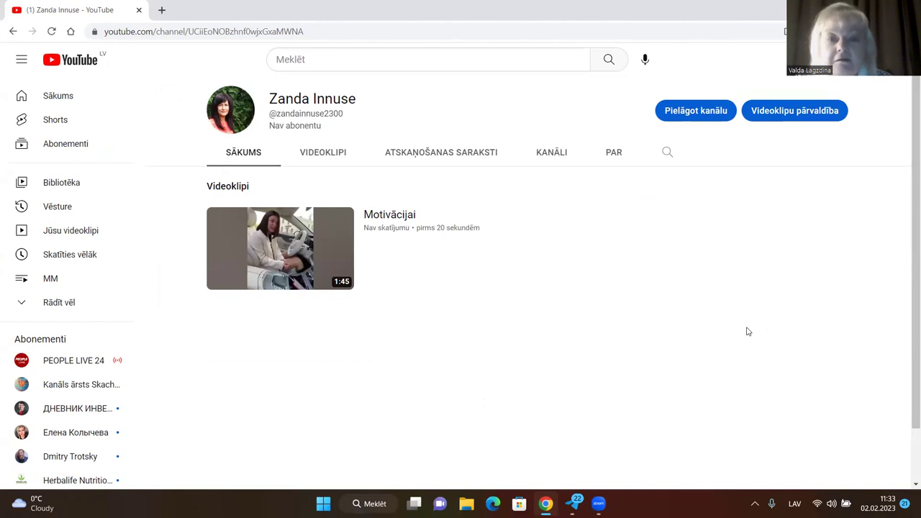
{"action": "left_click", "coordinate": [435, 158]}
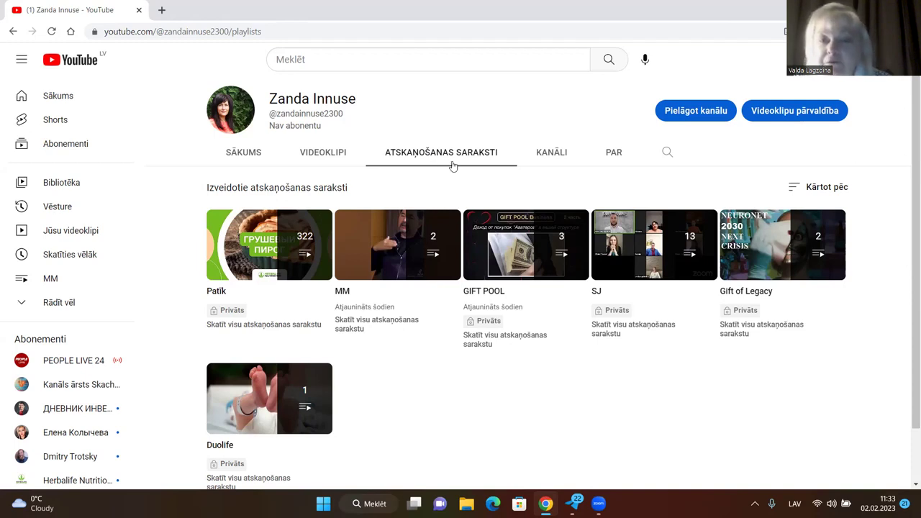
- View the channel's description in its About section ("Par") and open the channel customization page
{"action": "left_click", "coordinate": [617, 153]}
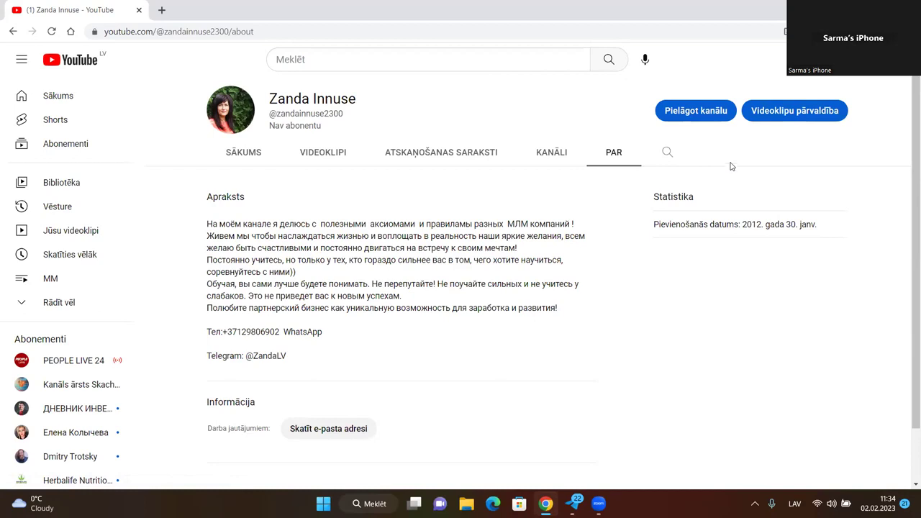
{"action": "left_click", "coordinate": [702, 119]}
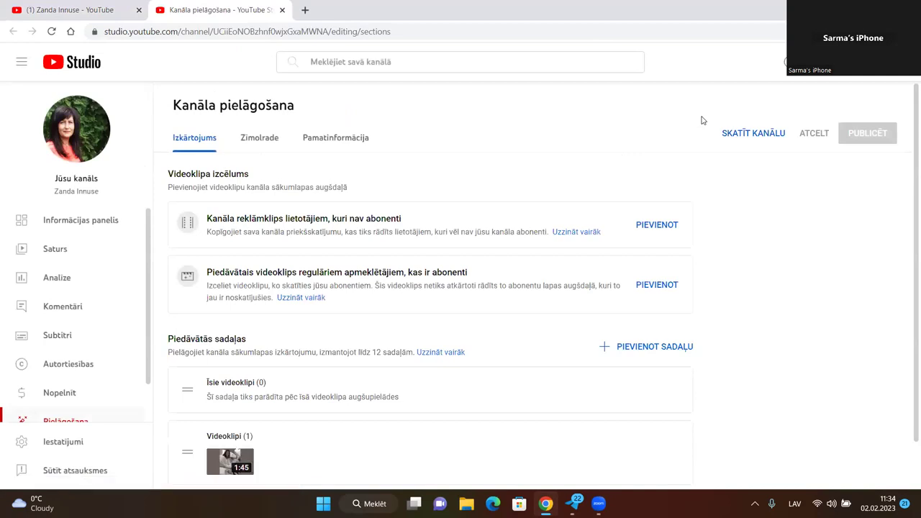
- Return to the channel page and open its video management list in YouTube Studio
{"action": "left_click", "coordinate": [113, 14]}
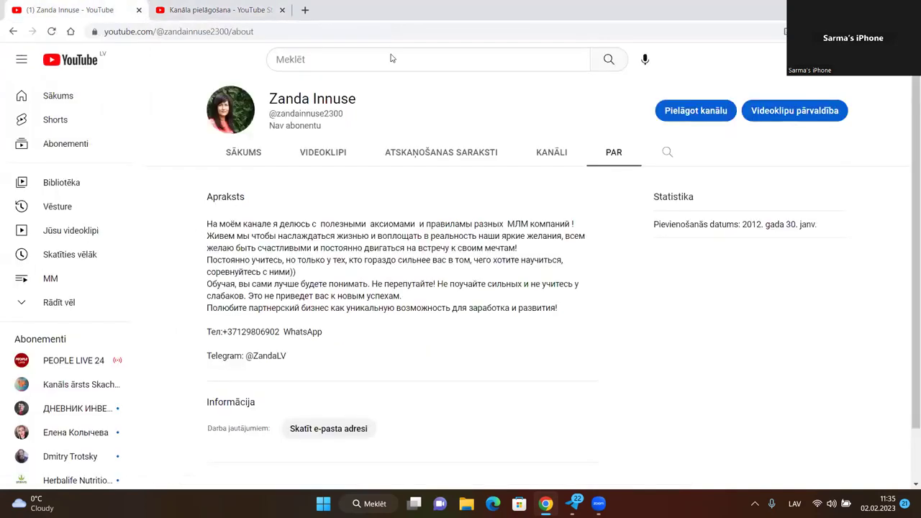
{"action": "left_click", "coordinate": [779, 113]}
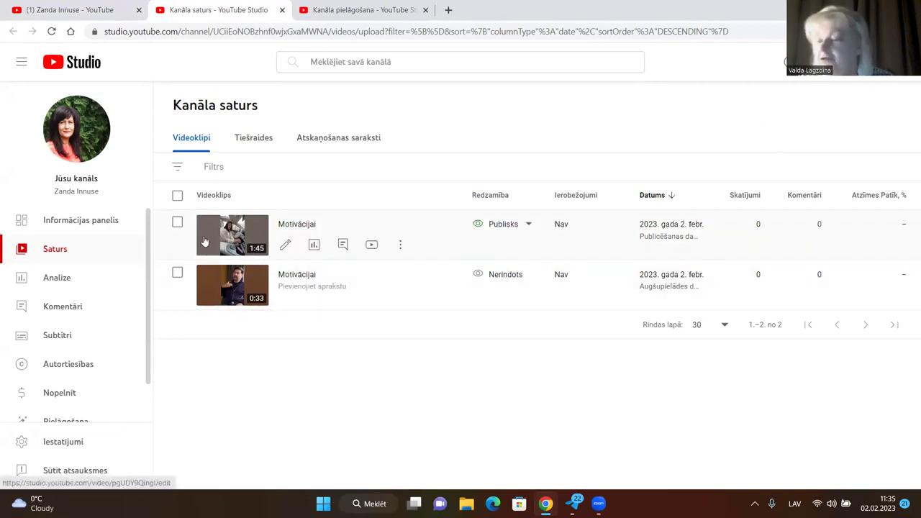
- Select the public 1:45 video, review its bulk playlist, edit and other action options without changing anything, and clear the selection
{"action": "left_click", "coordinate": [177, 221]}
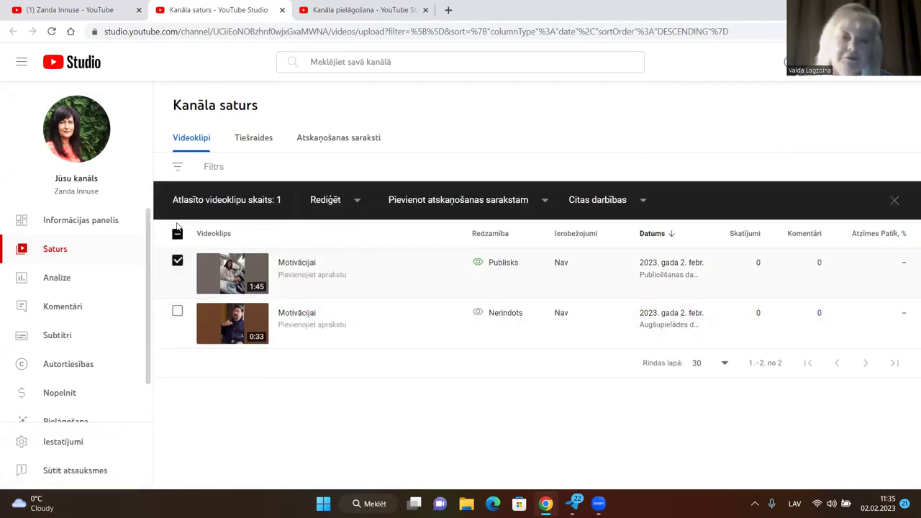
{"action": "left_click", "coordinate": [546, 203]}
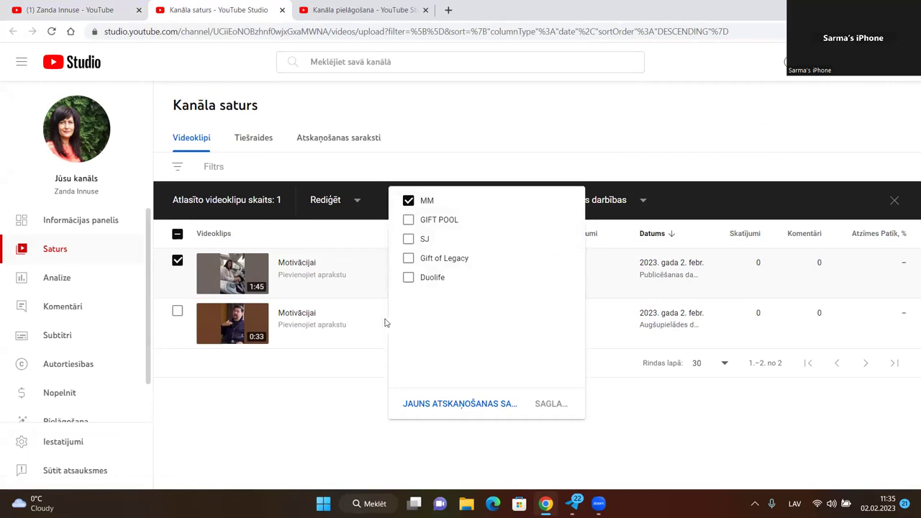
{"action": "left_click", "coordinate": [377, 360]}
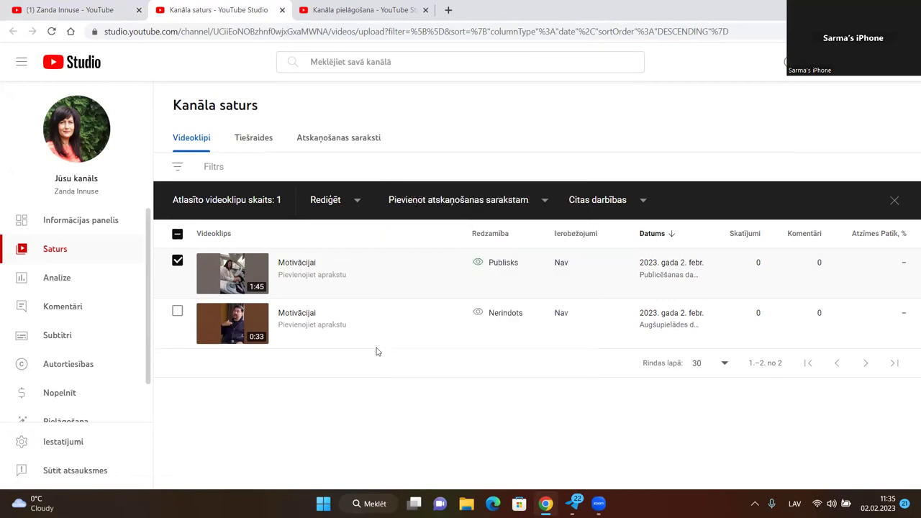
{"action": "left_click", "coordinate": [357, 203]}
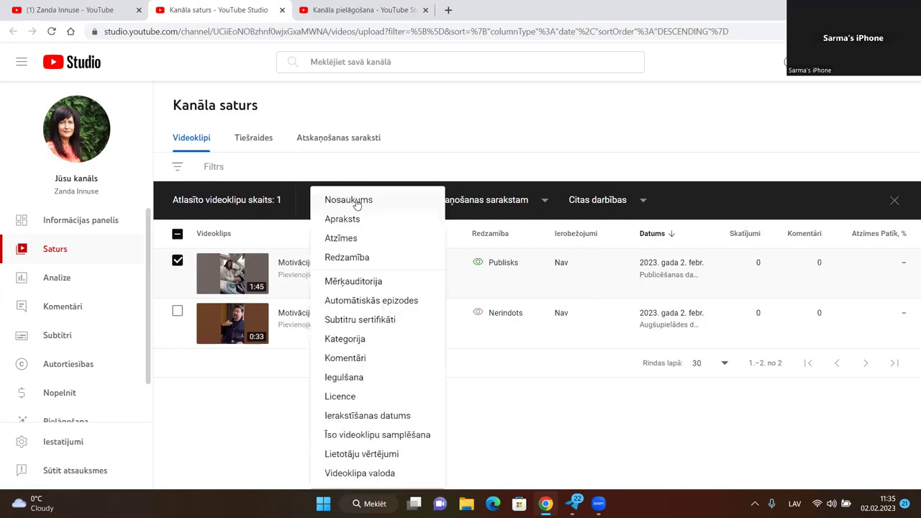
{"action": "left_click", "coordinate": [292, 392]}
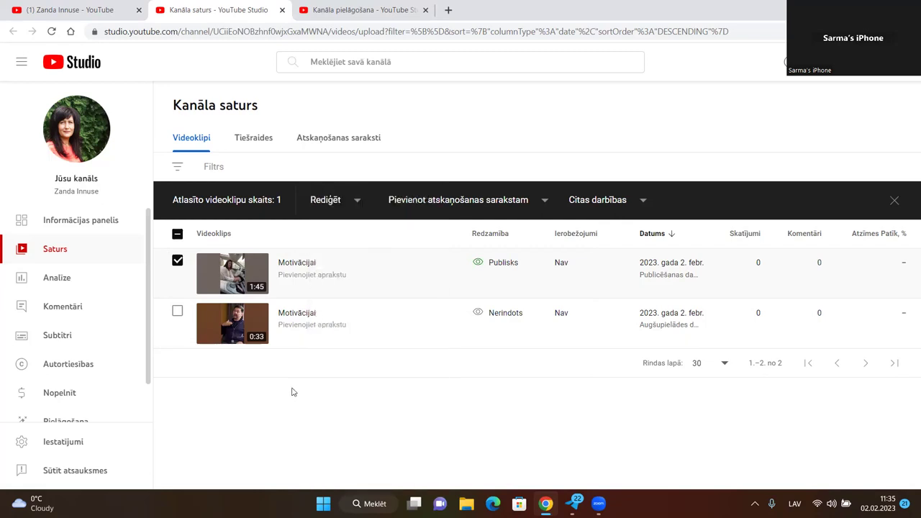
{"action": "left_click", "coordinate": [642, 201]}
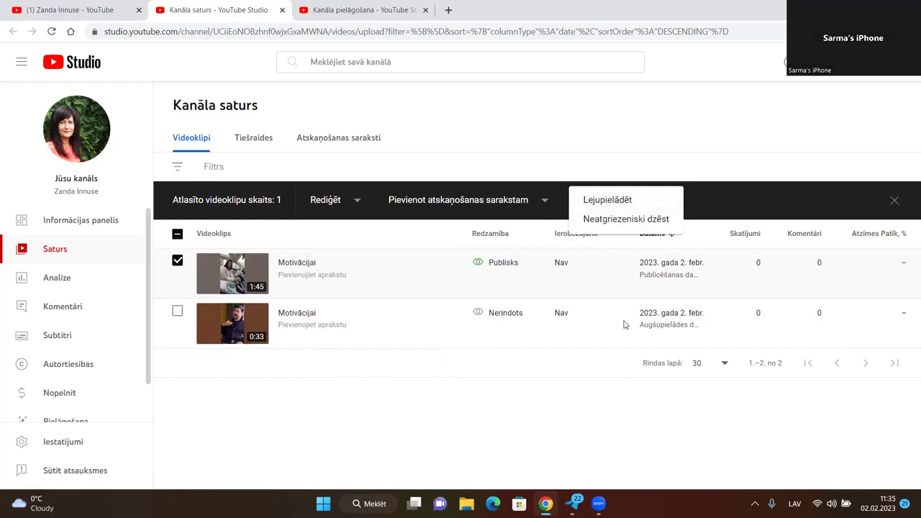
{"action": "left_click", "coordinate": [608, 380]}
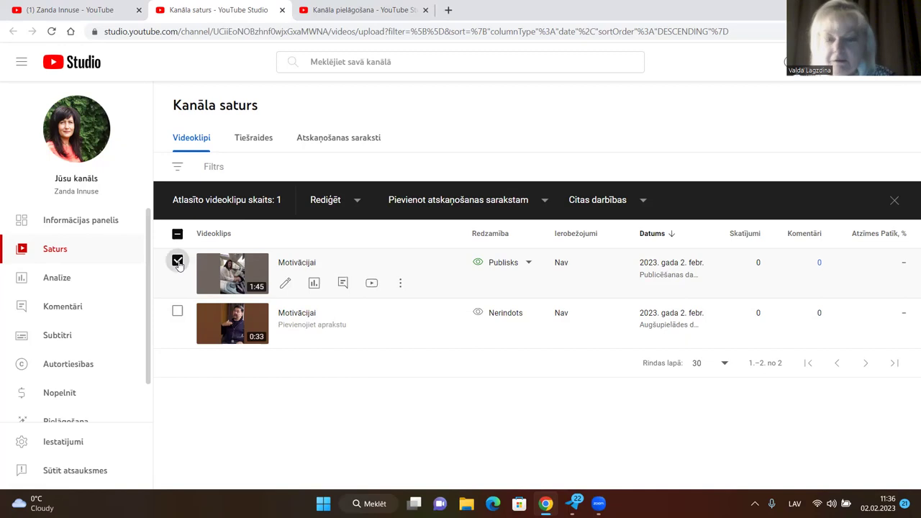
{"action": "left_click", "coordinate": [178, 262]}
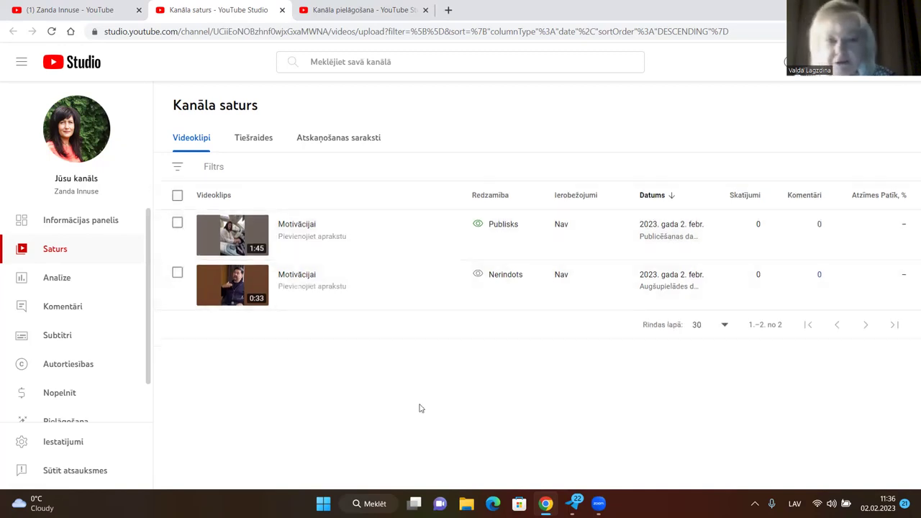